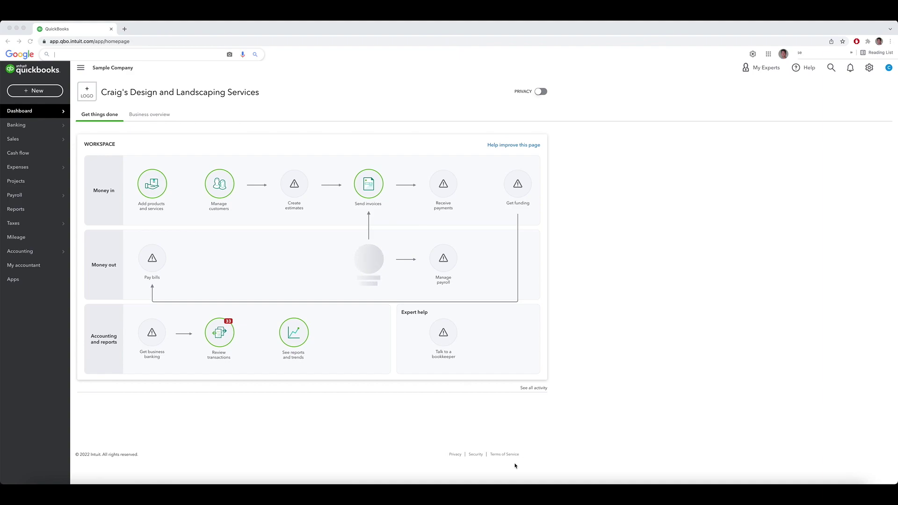
Start a new invoice and enter the new customer's name in Customer
left_click(28, 91)
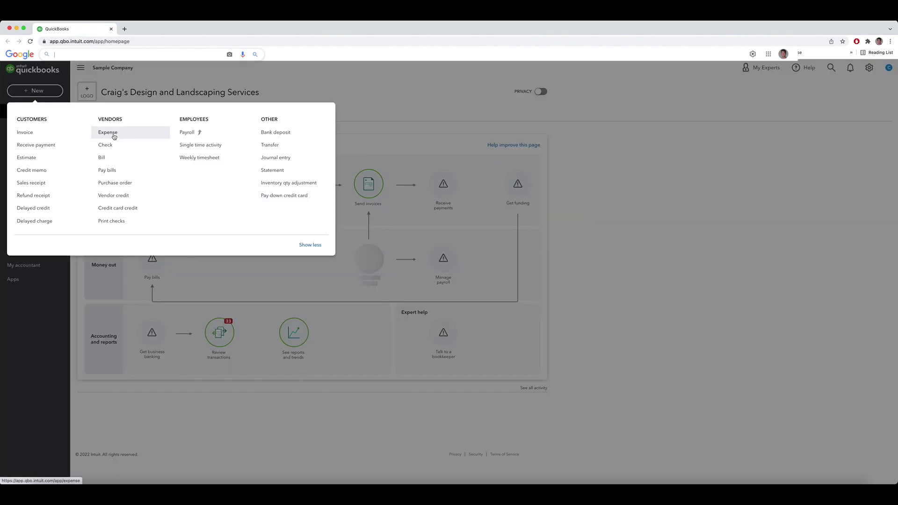
left_click(58, 133)
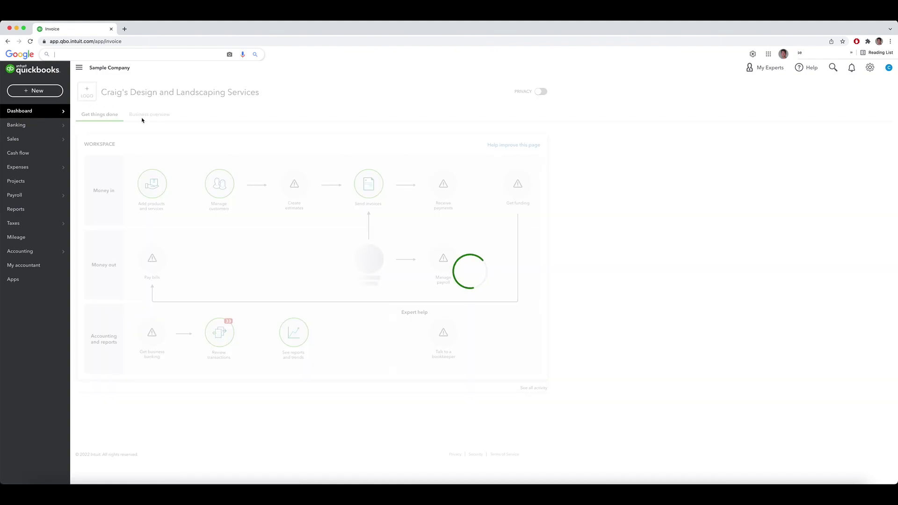
left_click(83, 102)
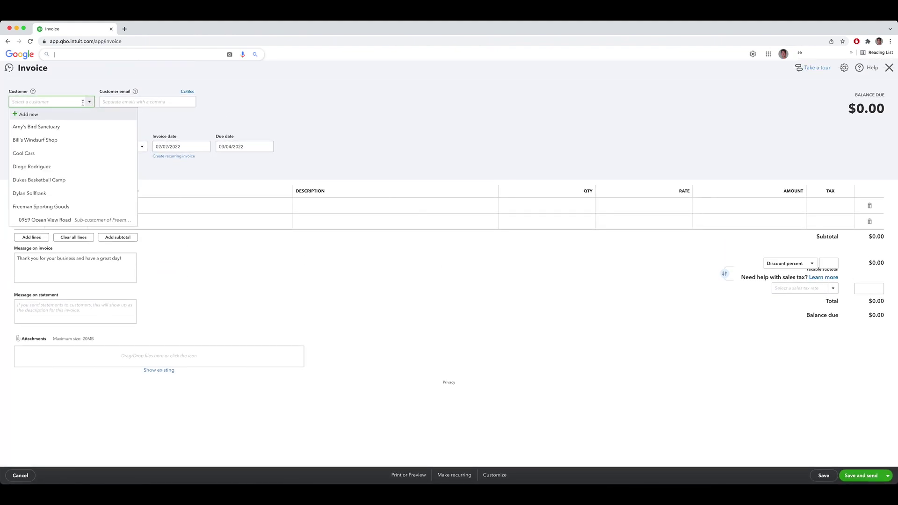
type("John Joe")
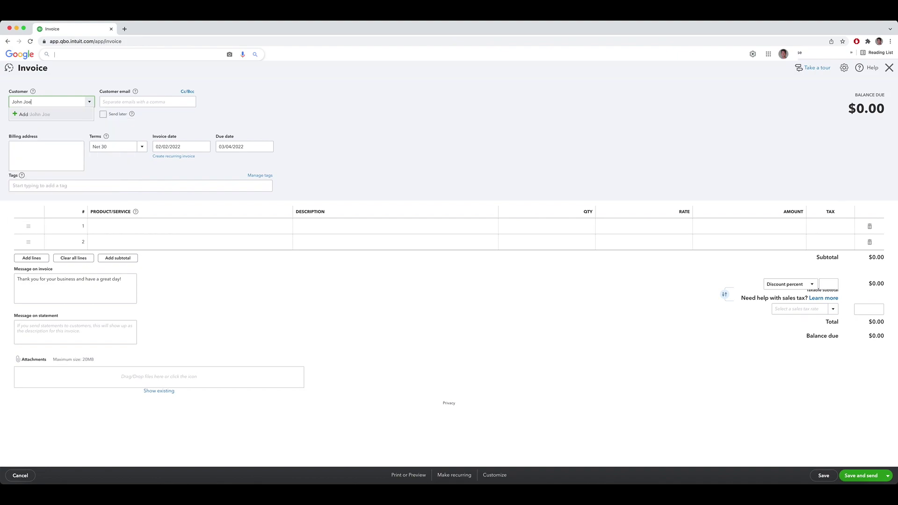
key("BackSpace")
key("BackSpace")
key("BackSpace")
type("Doe")
Save the name as a new customer and begin adding a new product for line 1
left_click(52, 117)
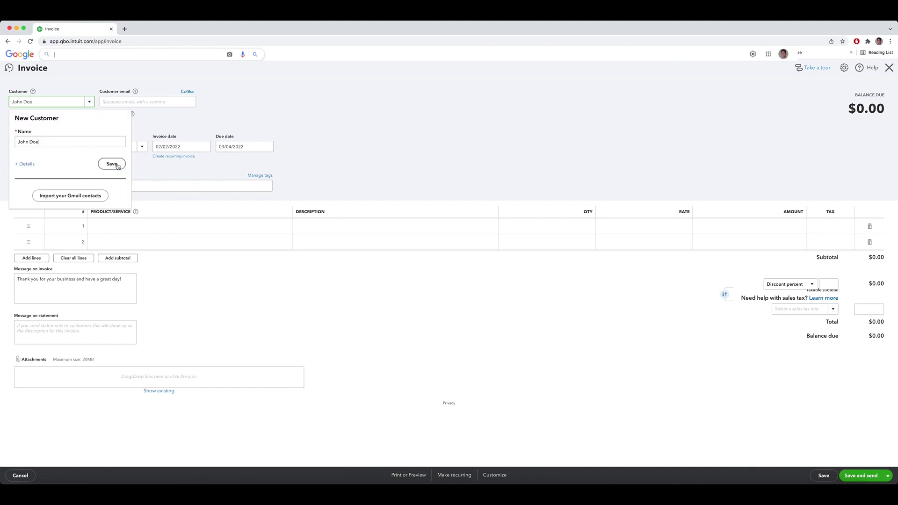
left_click(112, 166)
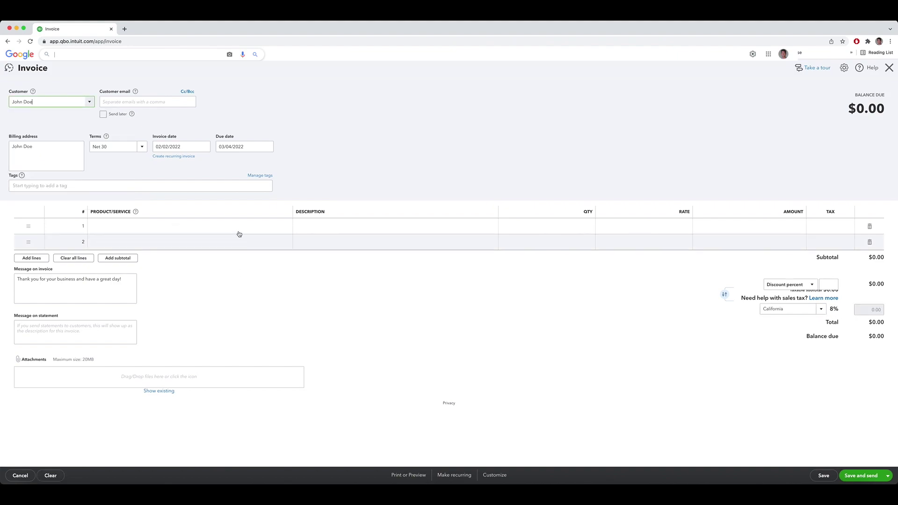
left_click(286, 226)
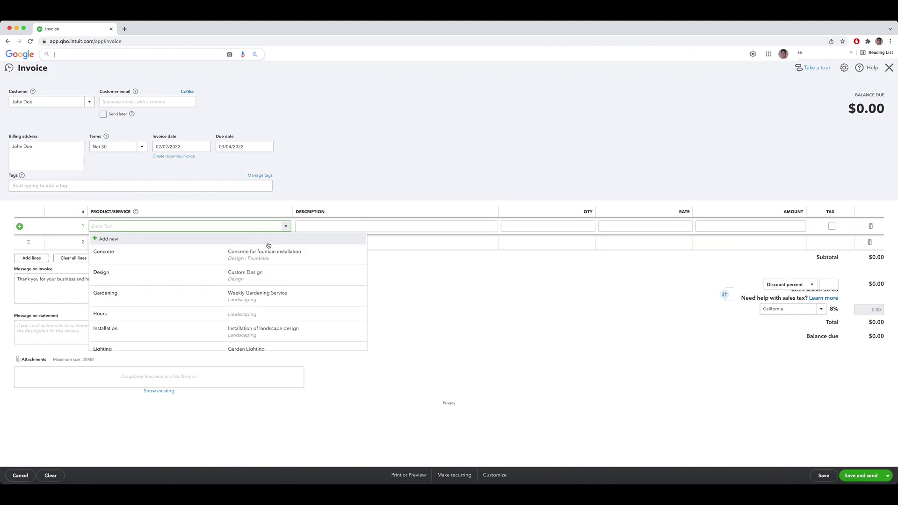
left_click(267, 242)
Create inventory item Lawnmower, quantity 0 as of 02/02/2022, Inventory Asset account, onto line 1
left_click(758, 112)
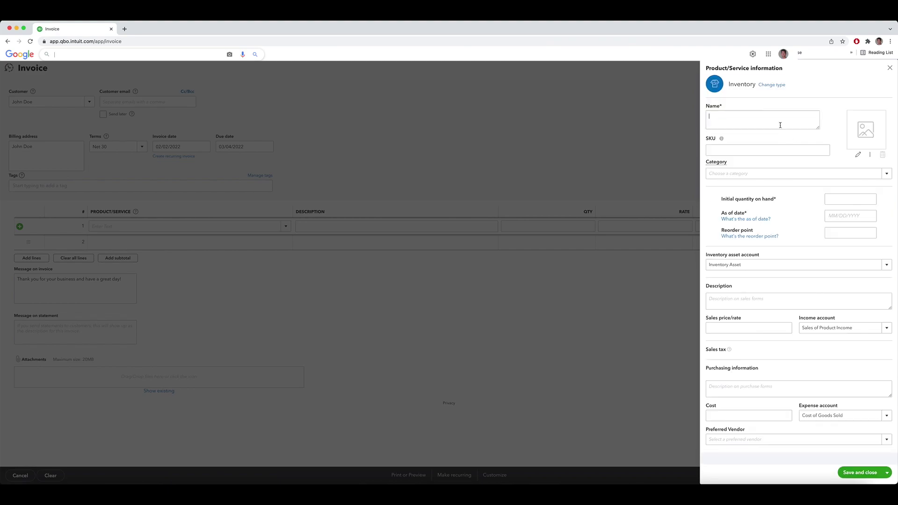
type("Lawnmower")
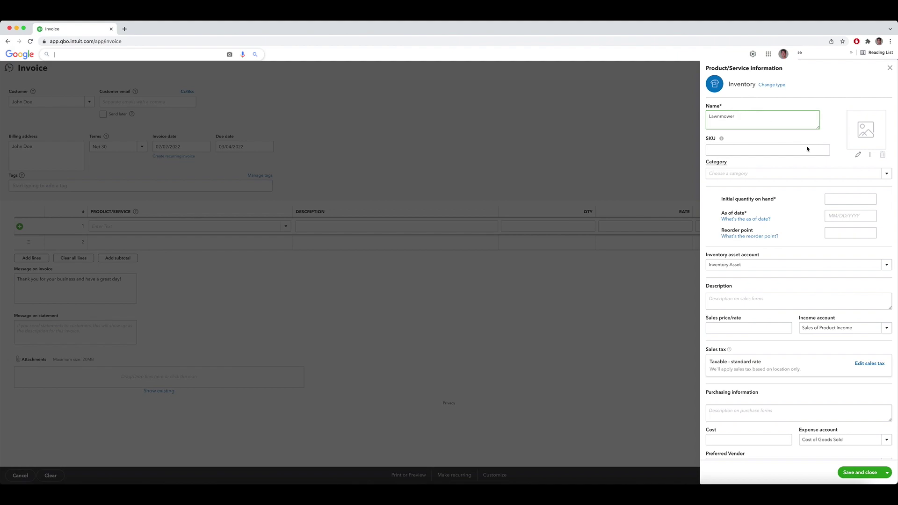
left_click(857, 194)
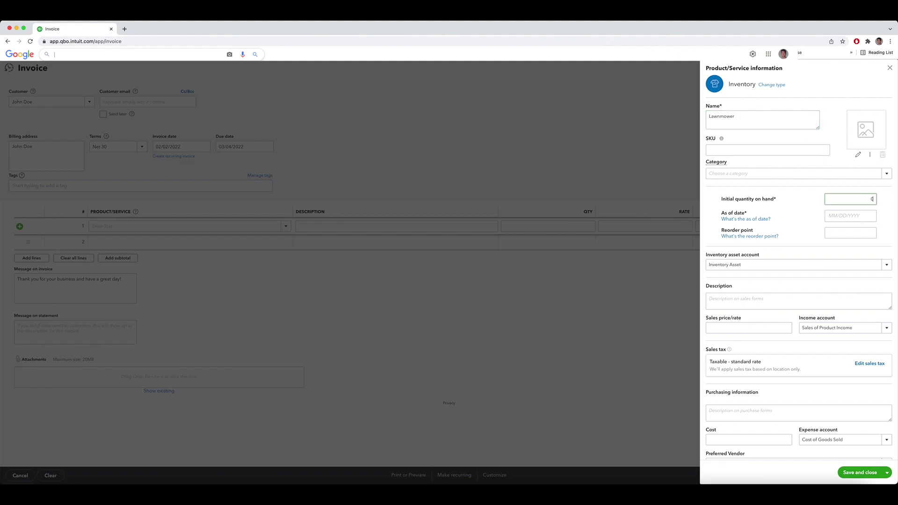
left_click(850, 215)
left_click(854, 253)
left_click(830, 265)
left_click(827, 289)
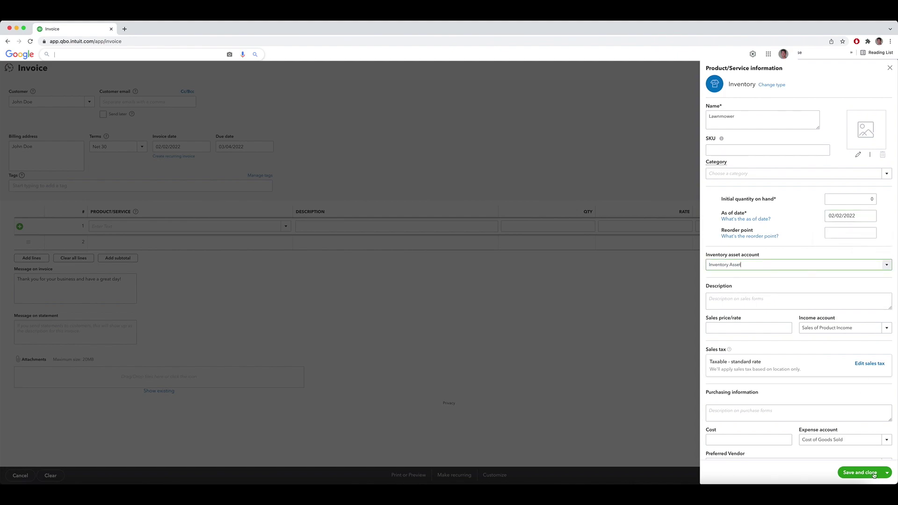
left_click(873, 473)
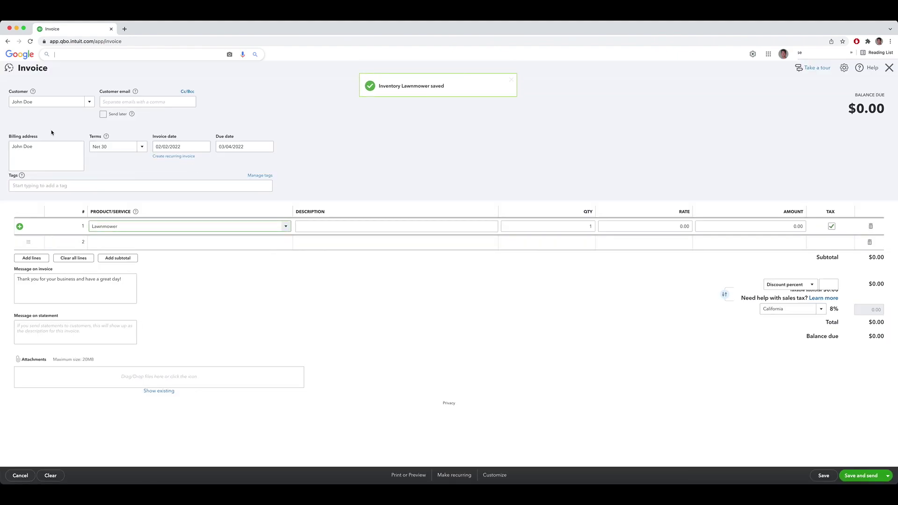
Give Lawnmower rate 100, description BNIB, no sales tax, and save and close the invoice
left_click(670, 225)
type("100")
left_click(373, 224)
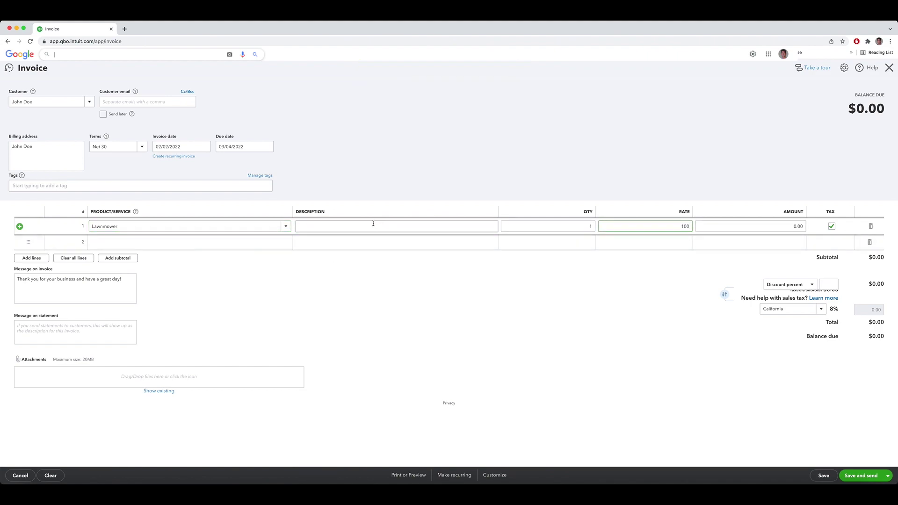
type("BNIB")
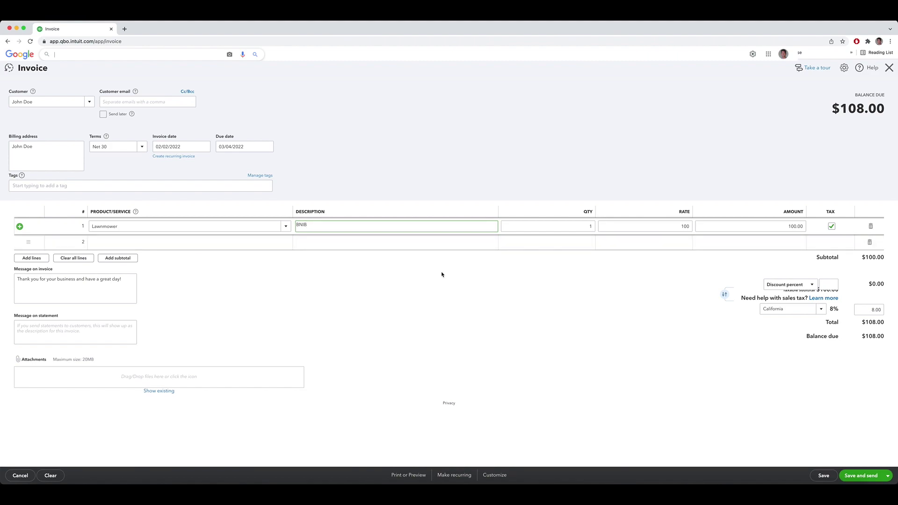
left_click(830, 227)
left_click(372, 296)
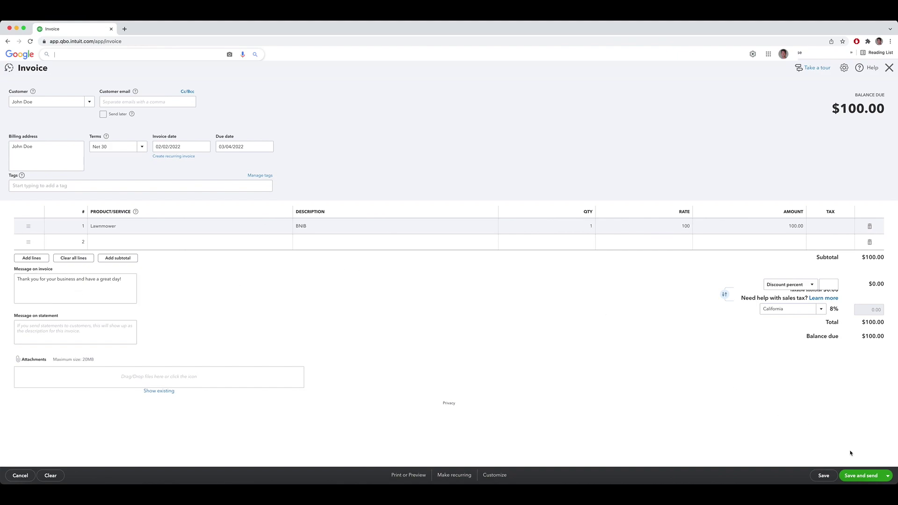
left_click(887, 476)
left_click(862, 453)
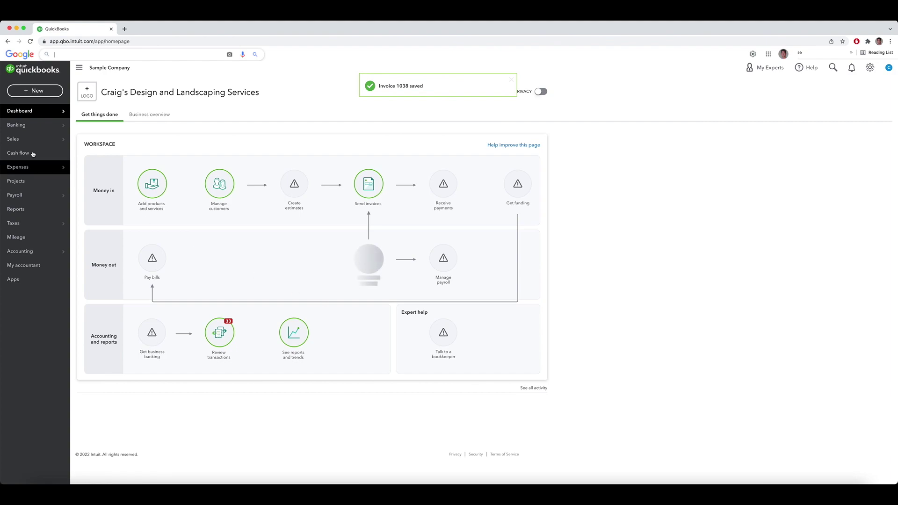
Show the Sales invoices list and scroll down to the new $100 invoice 1038
mouse_move(33, 139)
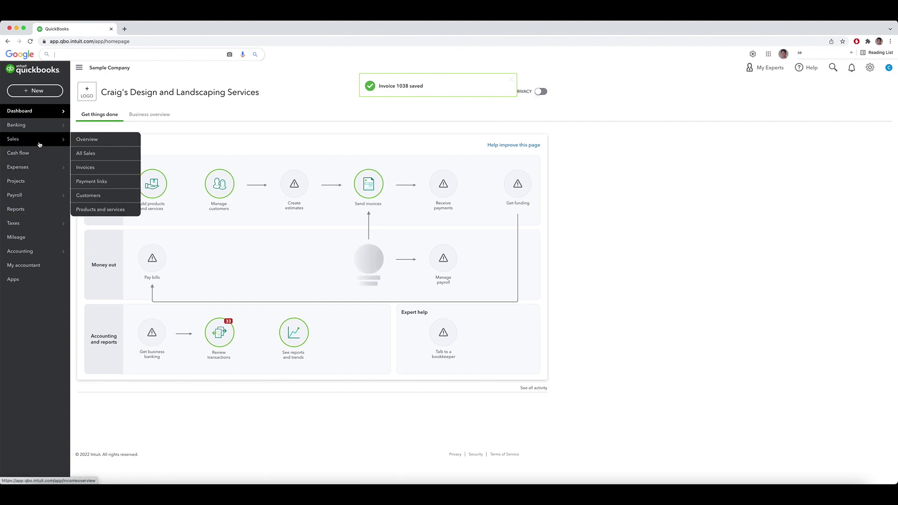
left_click(92, 168)
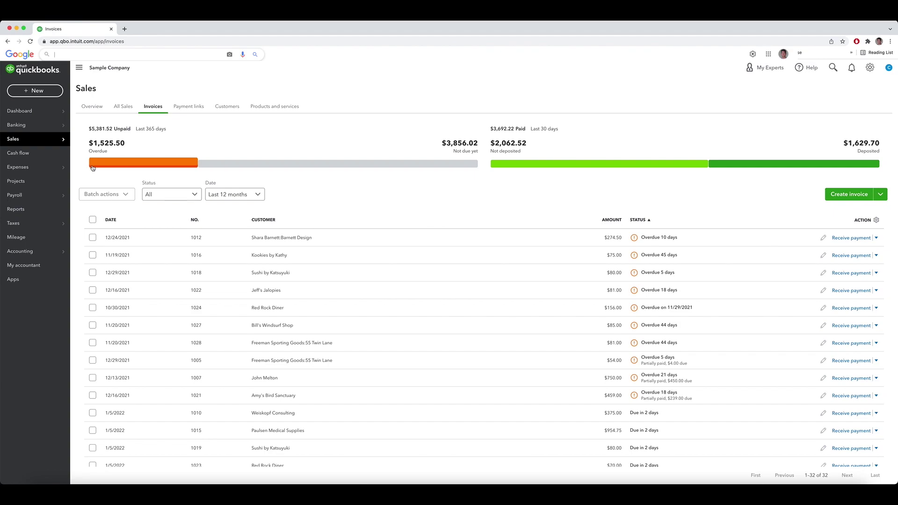
scroll(292, 217, "down", 5)
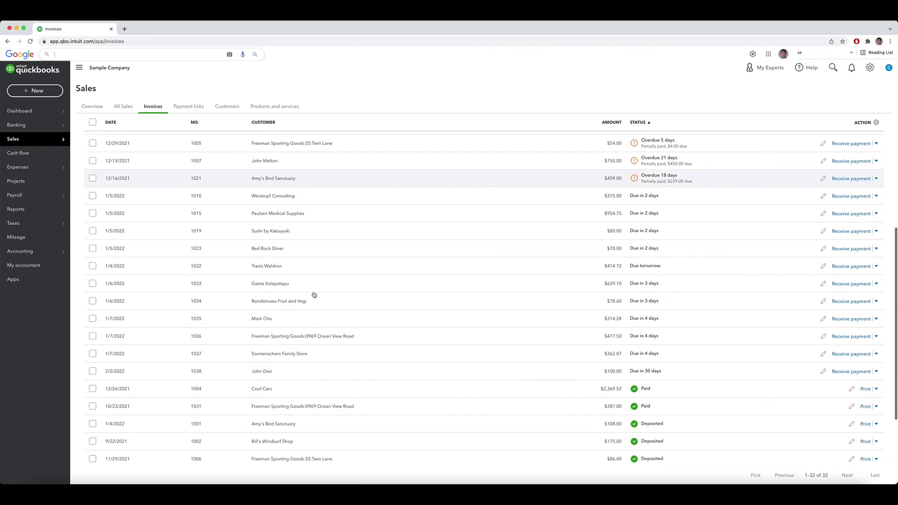
scroll(314, 294, "down", 1)
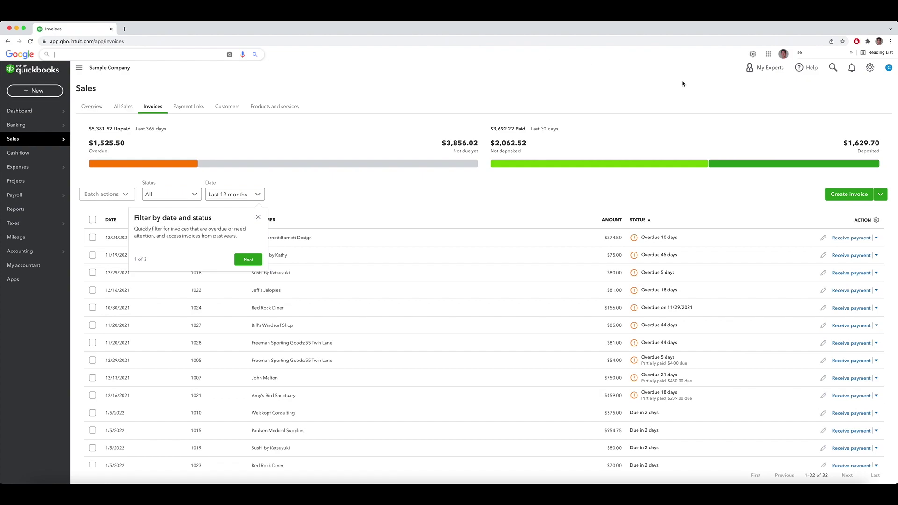
left_click(870, 67)
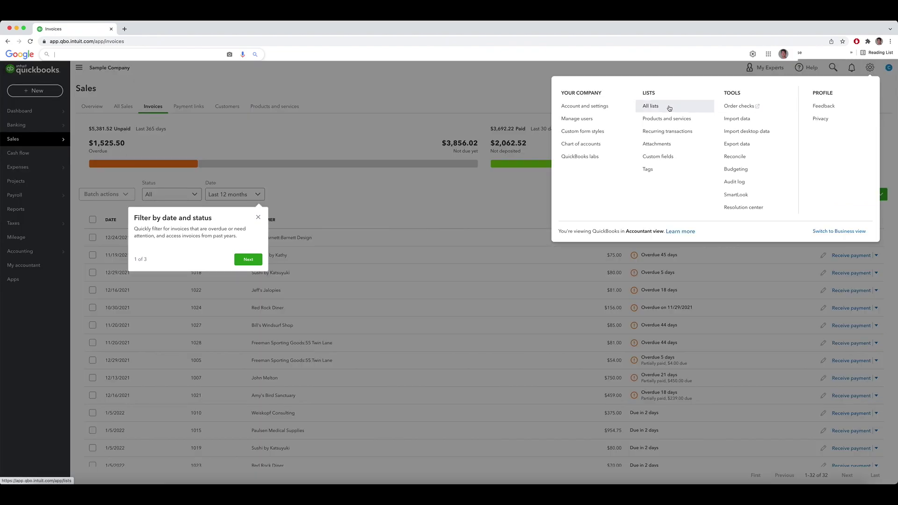
Visit the Chart of accounts, then switch to the Business overview dashboard
left_click(576, 144)
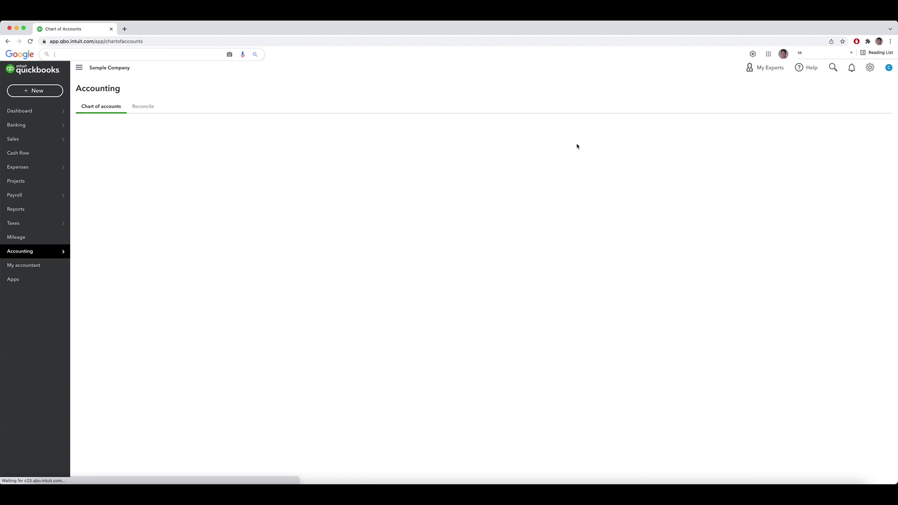
mouse_move(42, 111)
left_click(100, 123)
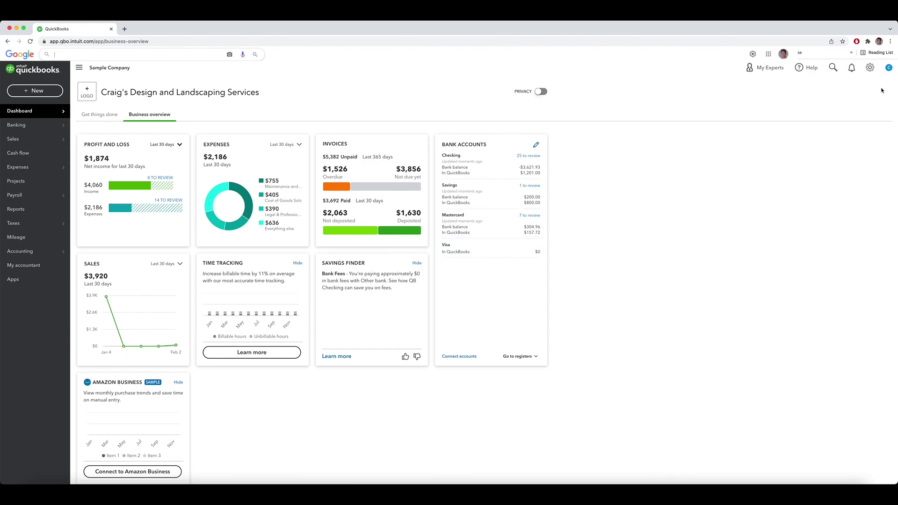
Create a Bank account, detail type Cash on hand, named Trade Bank
left_click(870, 69)
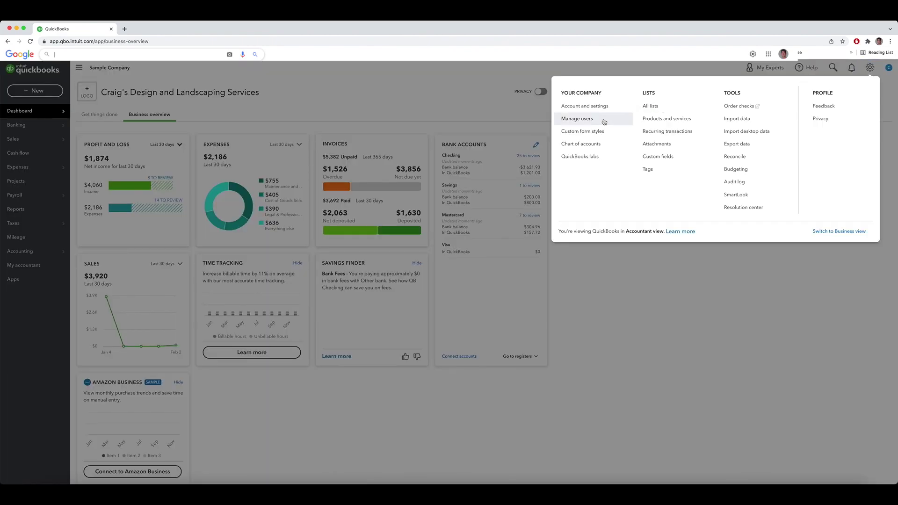
left_click(591, 145)
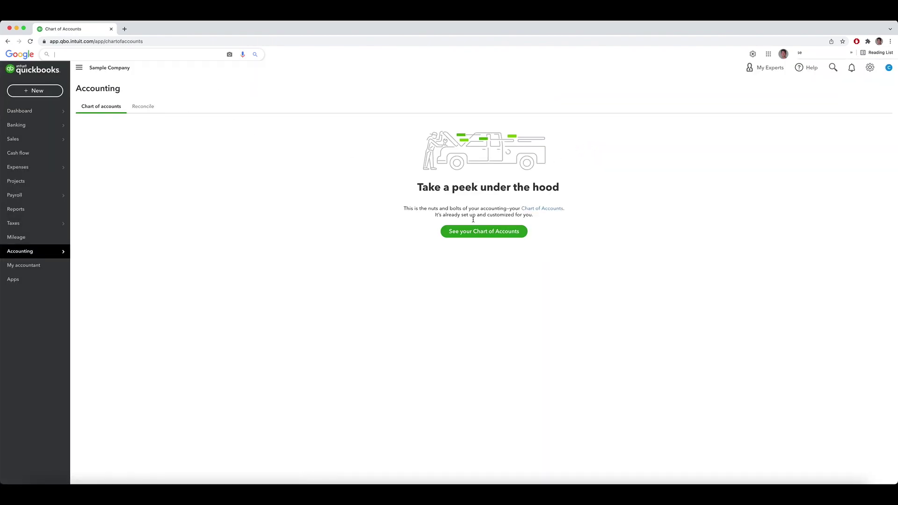
left_click(478, 232)
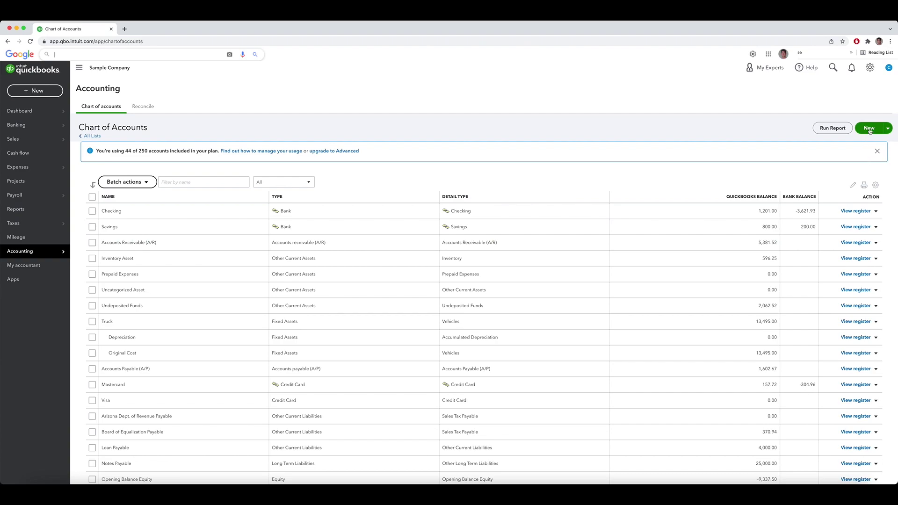
left_click(868, 128)
left_click(361, 196)
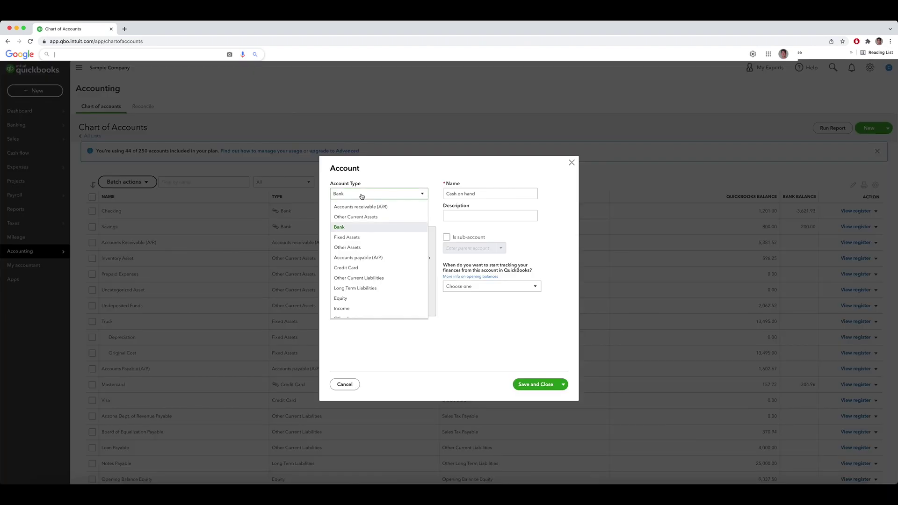
left_click(349, 227)
left_click(362, 218)
left_click(362, 217)
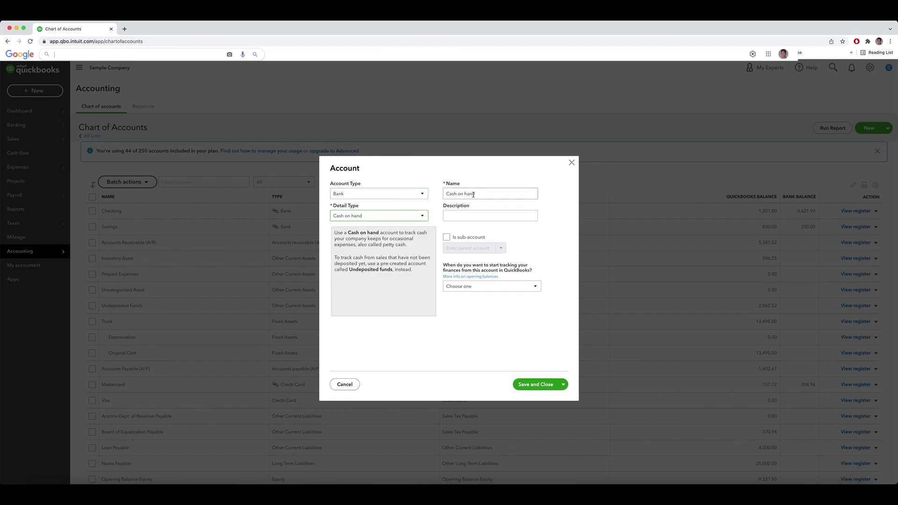
type("Trade")
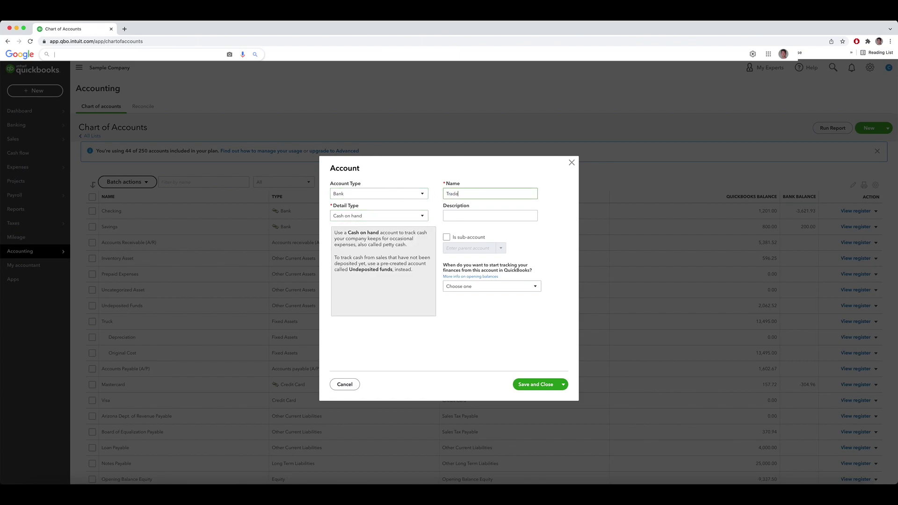
type(" Bank")
left_click(538, 384)
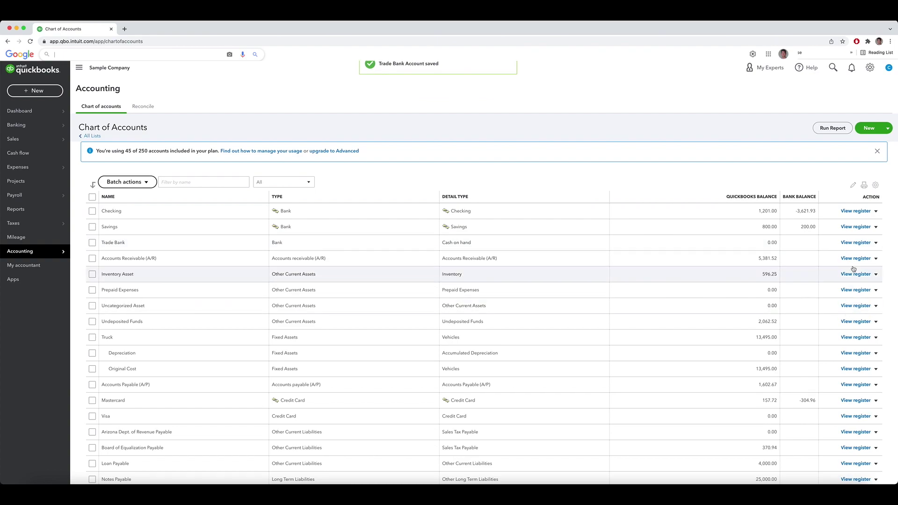
Check the empty Trade Bank register, then return to the Sales invoices list
left_click(855, 242)
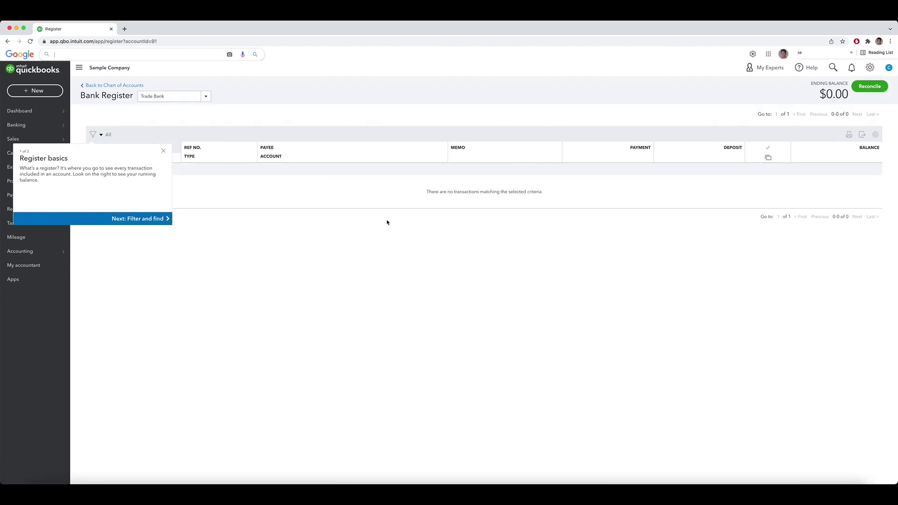
left_click(163, 151)
mouse_move(28, 138)
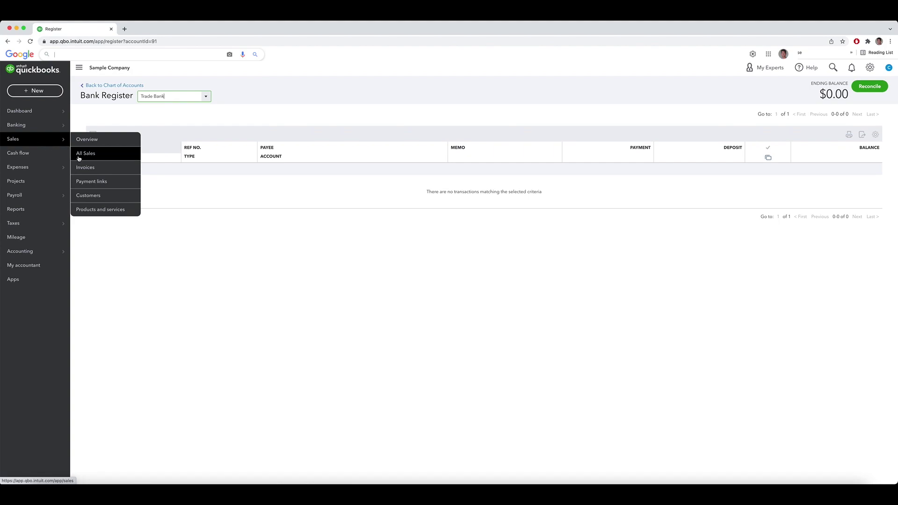
left_click(80, 168)
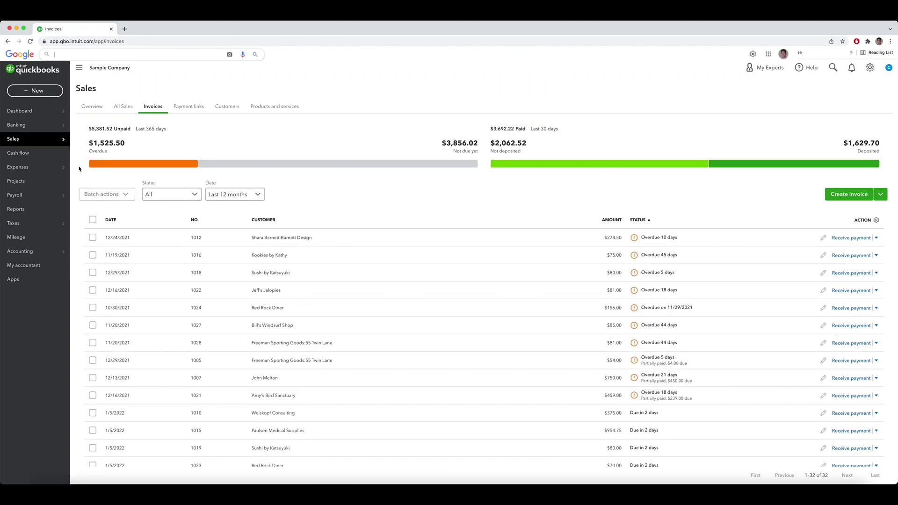
Start a new bill with Hicks Hardware as the vendor
left_click(45, 94)
left_click(108, 158)
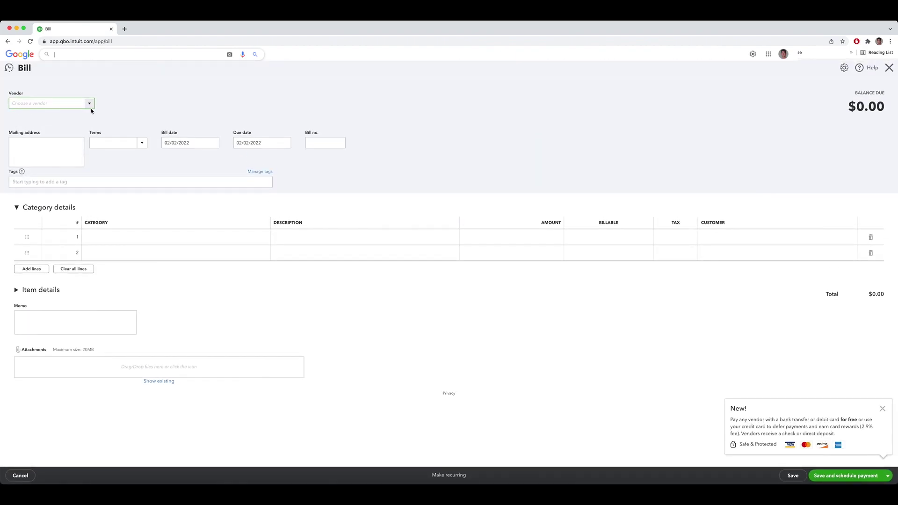
left_click(90, 104)
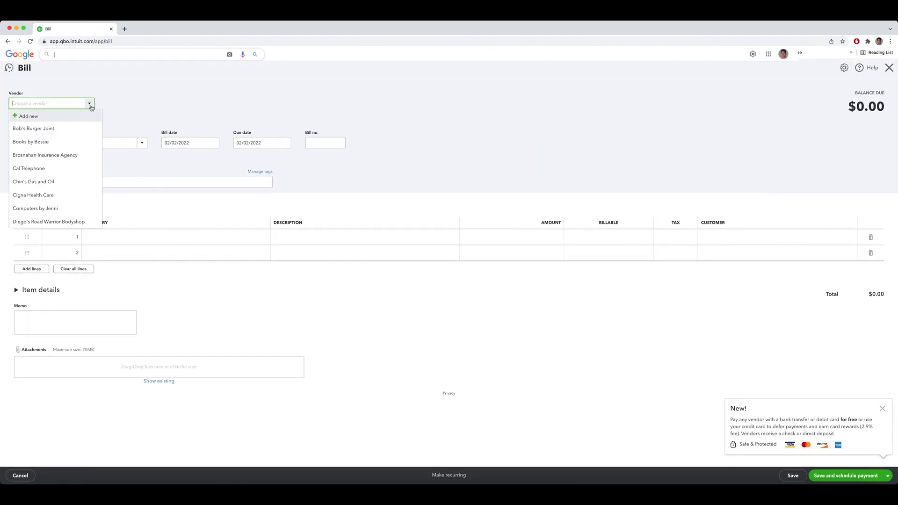
key("Down")
key("Return")
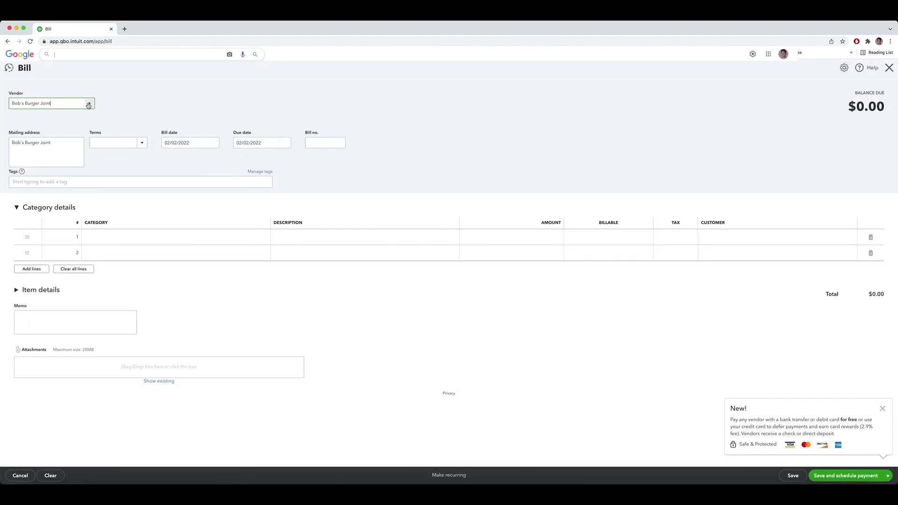
left_click(89, 104)
scroll(39, 156, "down", 3)
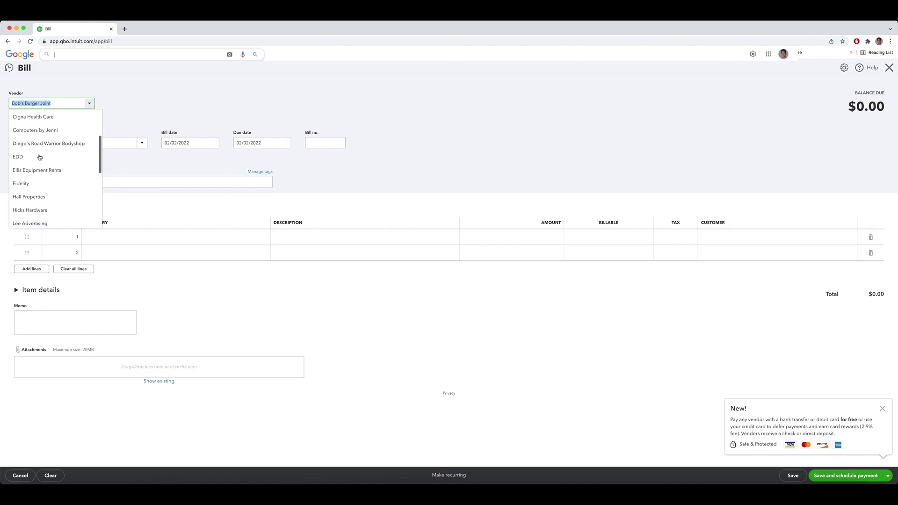
scroll(40, 157, "down", 4)
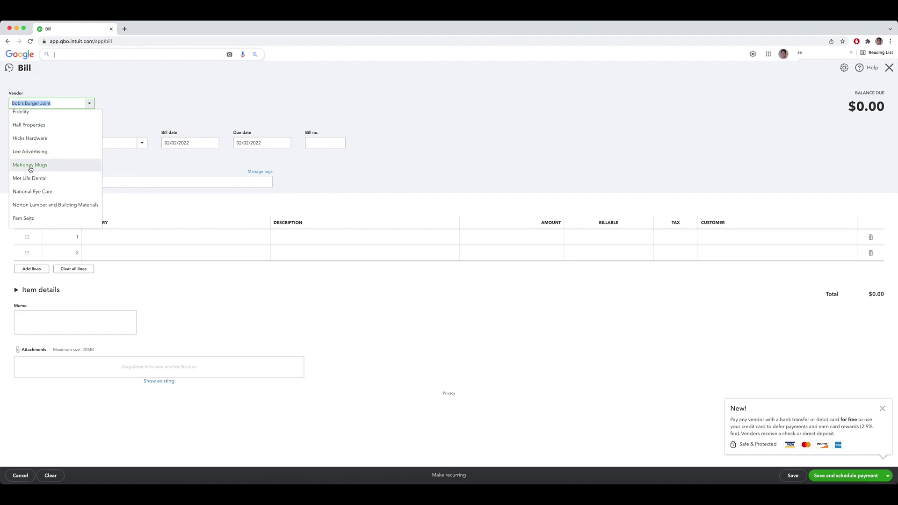
left_click(24, 123)
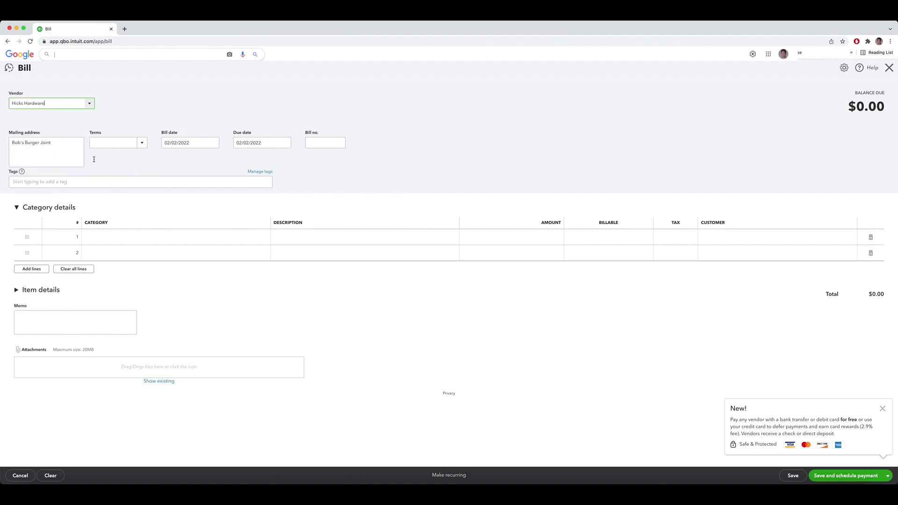
Skip the category line and begin a new product on the first item details line
left_click(224, 231)
left_click(267, 238)
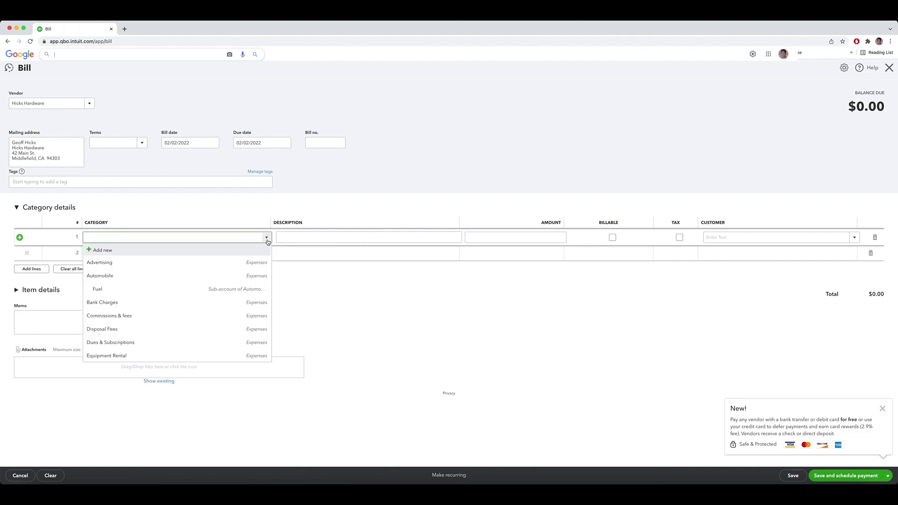
left_click(212, 250)
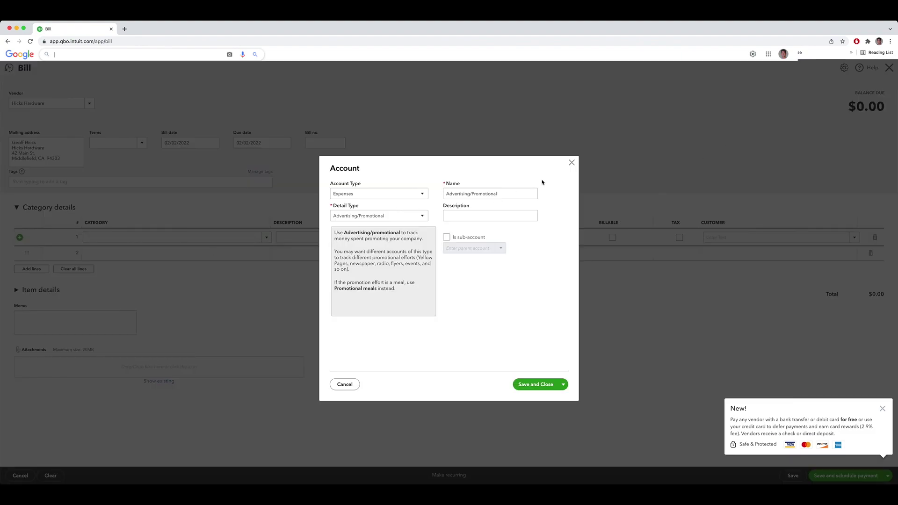
left_click(572, 162)
left_click(27, 286)
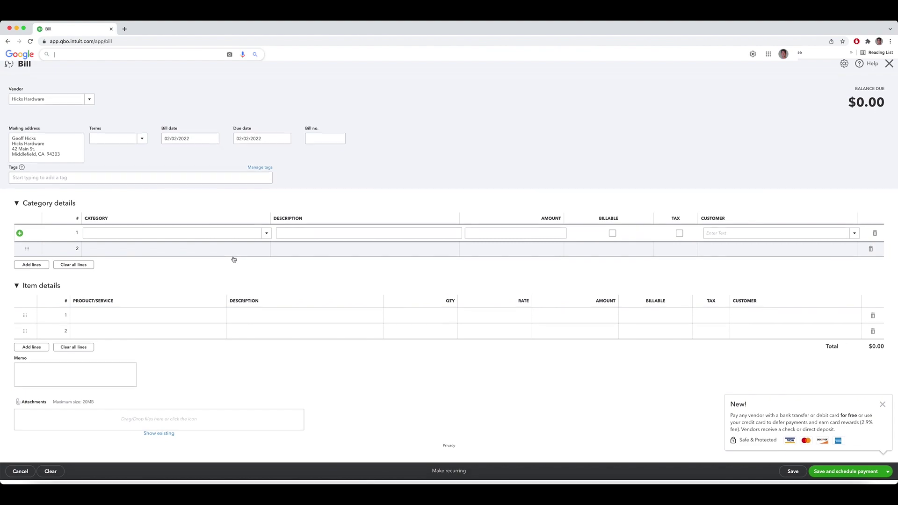
left_click(147, 317)
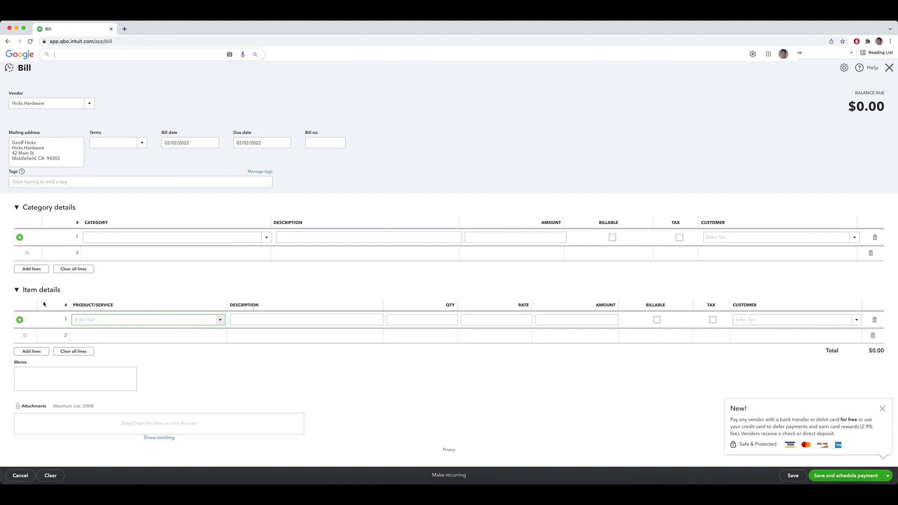
left_click(220, 319)
key("Escape")
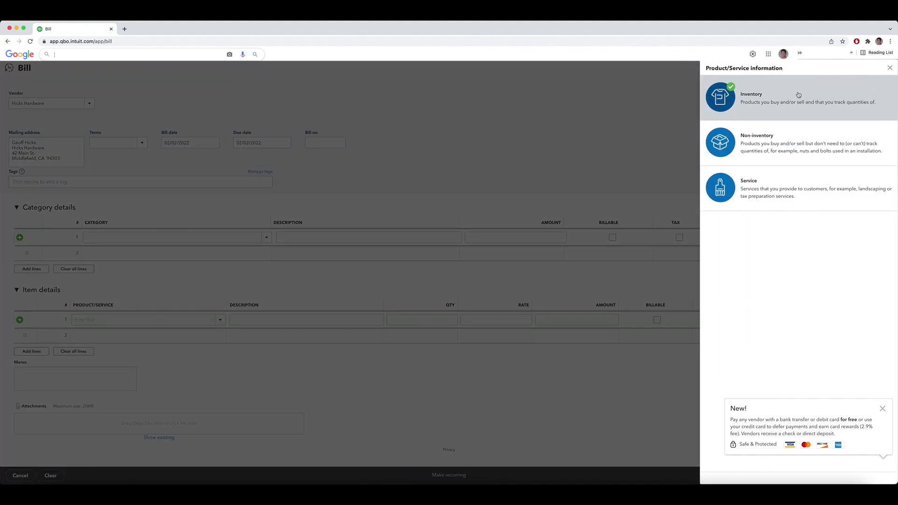
Create inventory item Weed-Wacker, quantity 0 as of 02/02/2022, onto bill item line 1
left_click(795, 92)
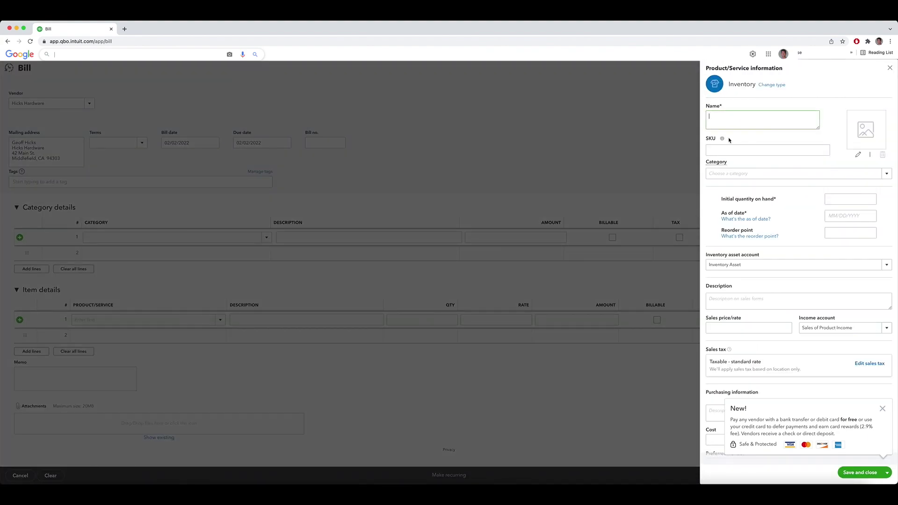
type("Wee")
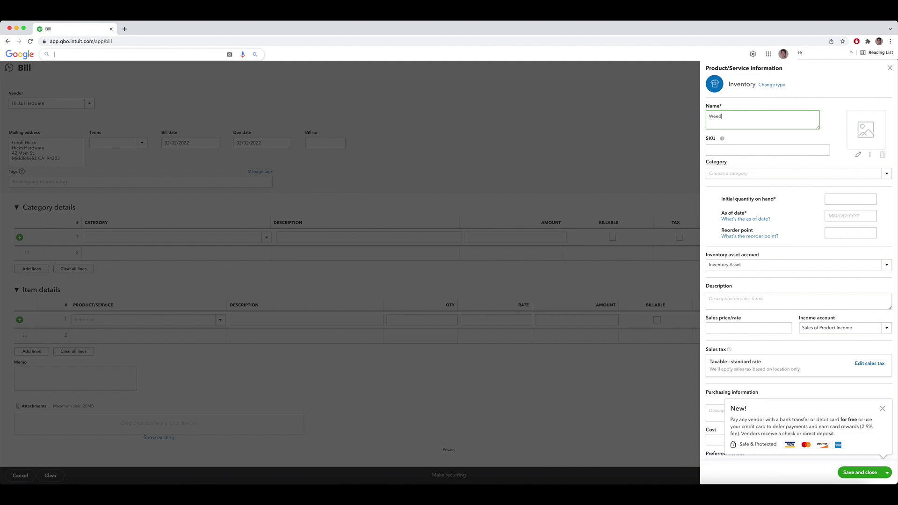
type("d Wacker")
left_click(850, 199)
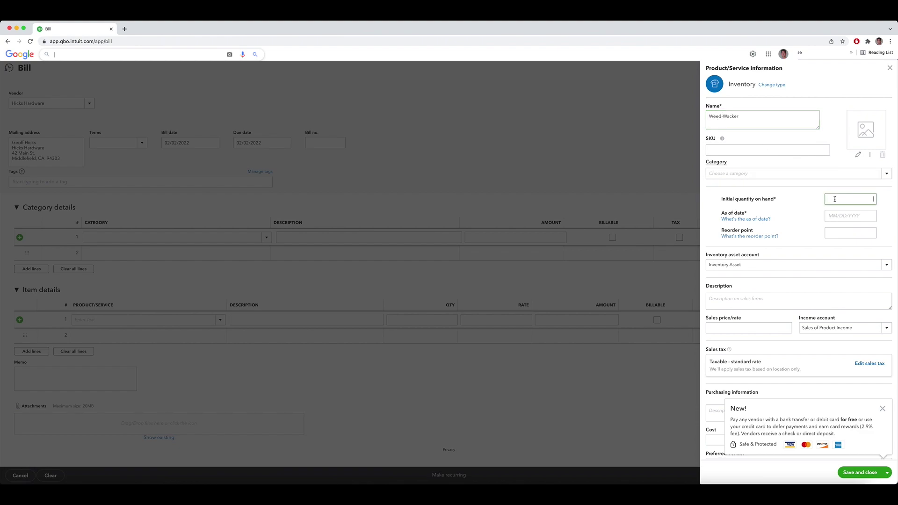
type("0")
left_click(840, 217)
left_click(855, 252)
left_click(856, 471)
Price Weed-Wacker at 50 and save and close the $50.00 Hicks Hardware bill
left_click(495, 319)
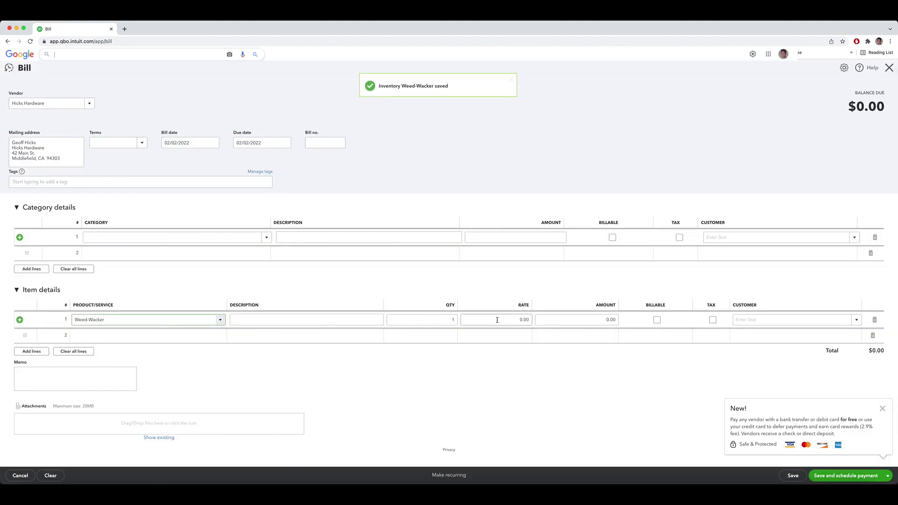
type("50")
left_click(384, 397)
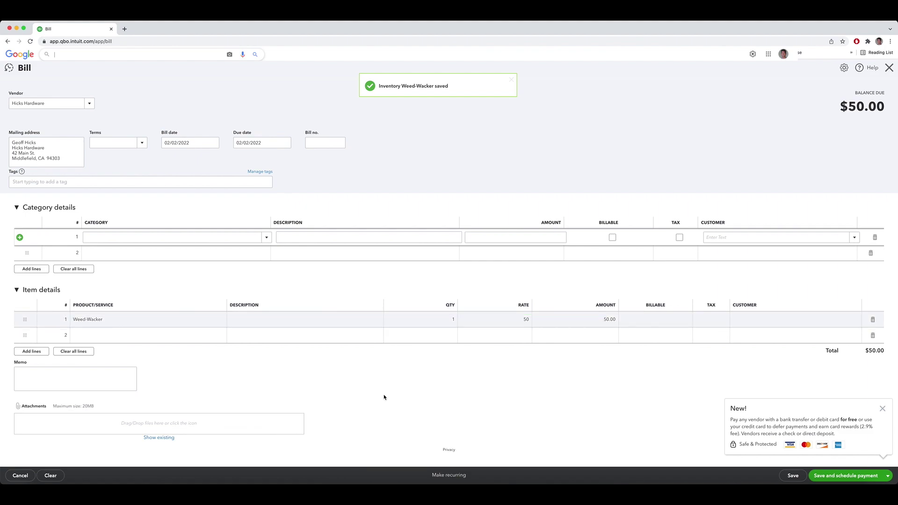
left_click(56, 389)
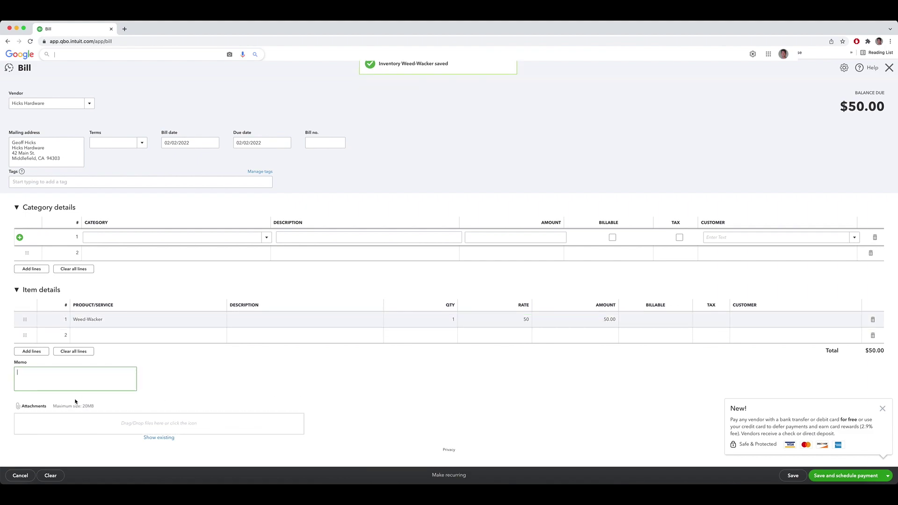
left_click(882, 408)
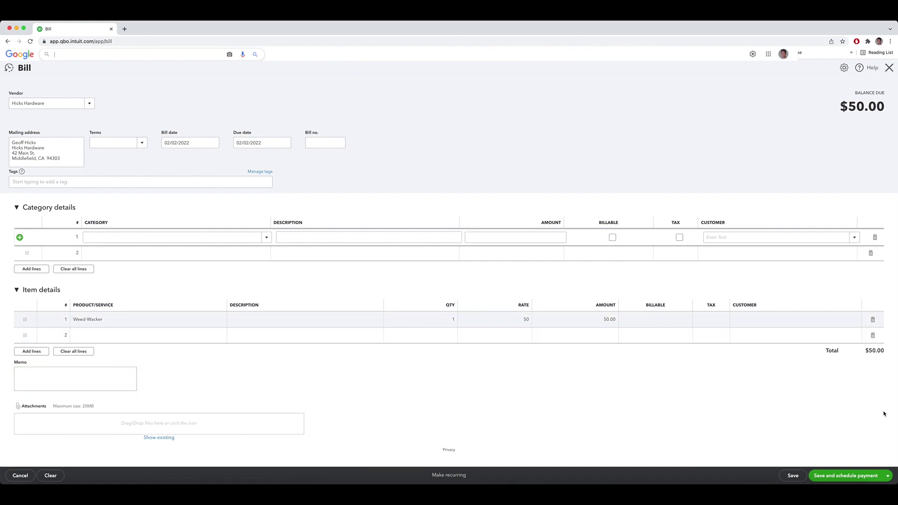
left_click(887, 475)
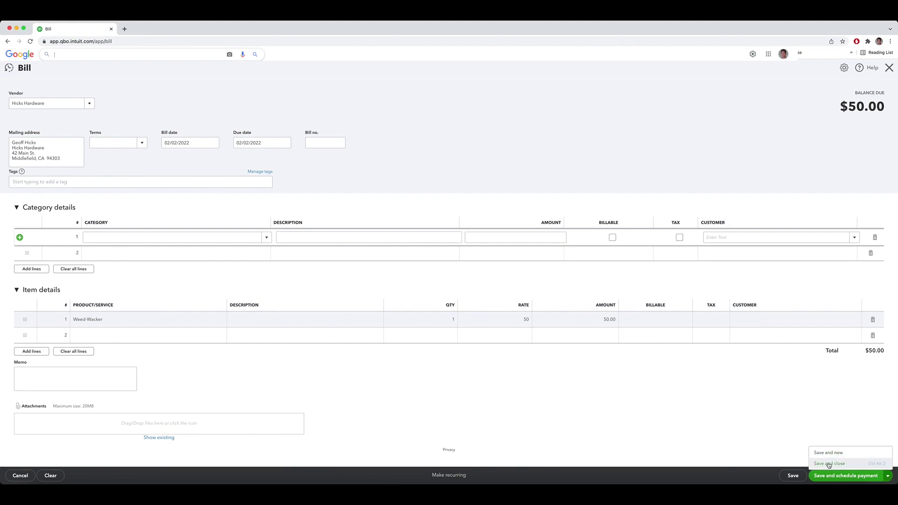
left_click(829, 464)
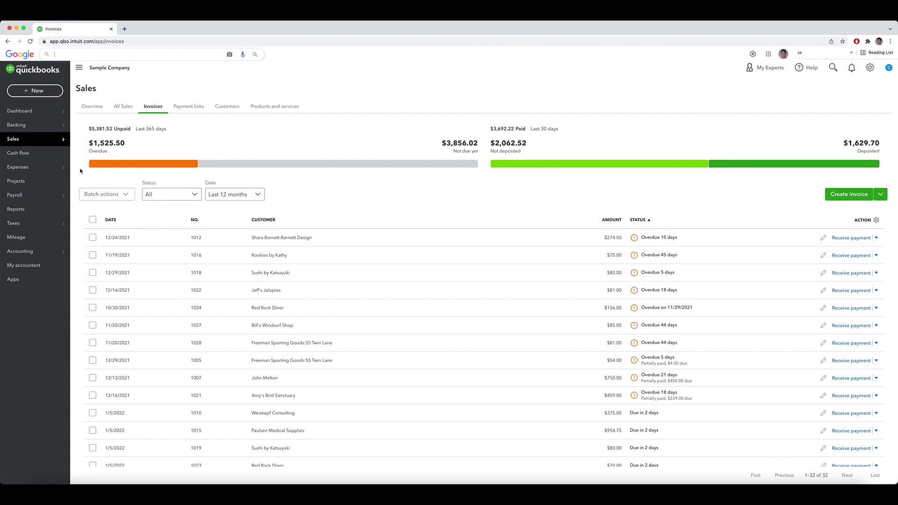
Receive a payment on invoice 1038 with 50.00 as the amount received
scroll(393, 235, "down", 3)
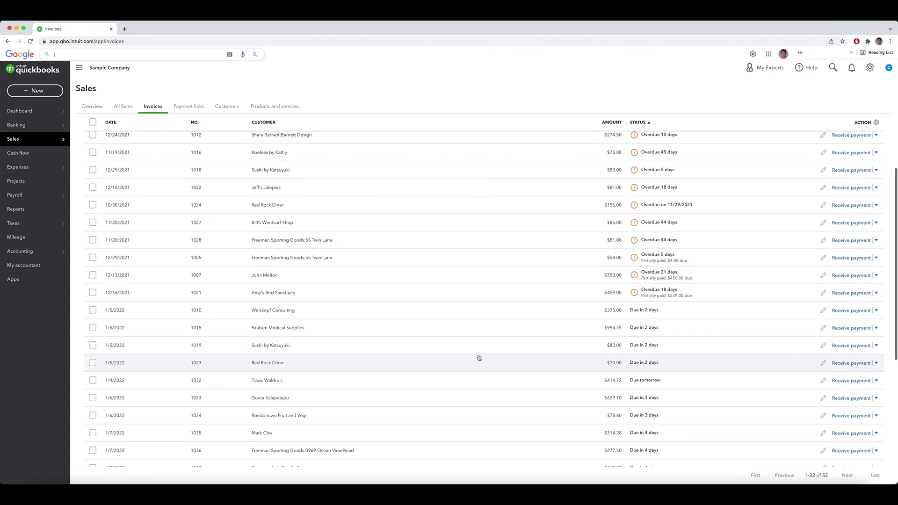
scroll(472, 374, "down", 1)
scroll(468, 390, "down", 2)
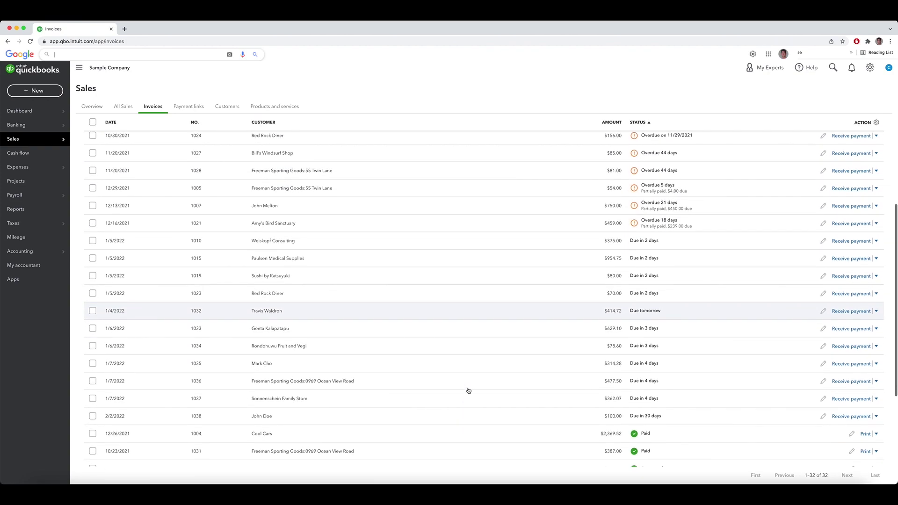
left_click(847, 418)
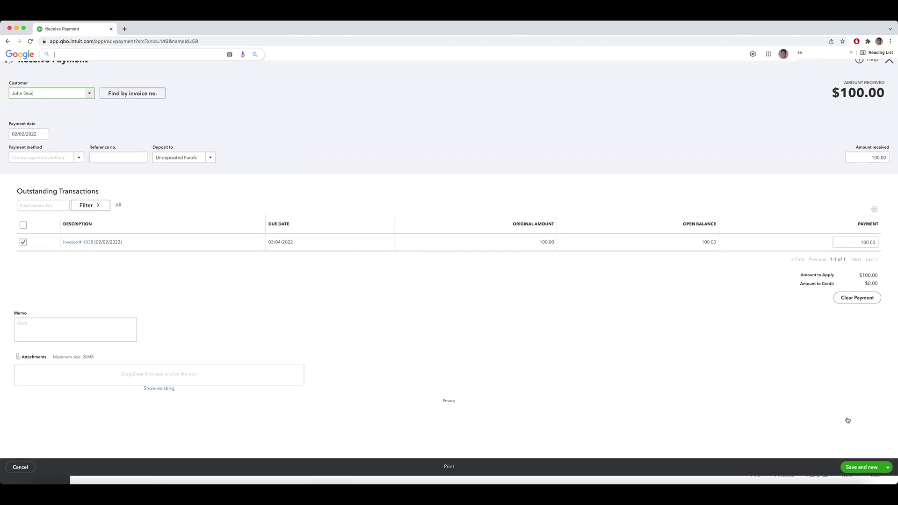
left_click(873, 166)
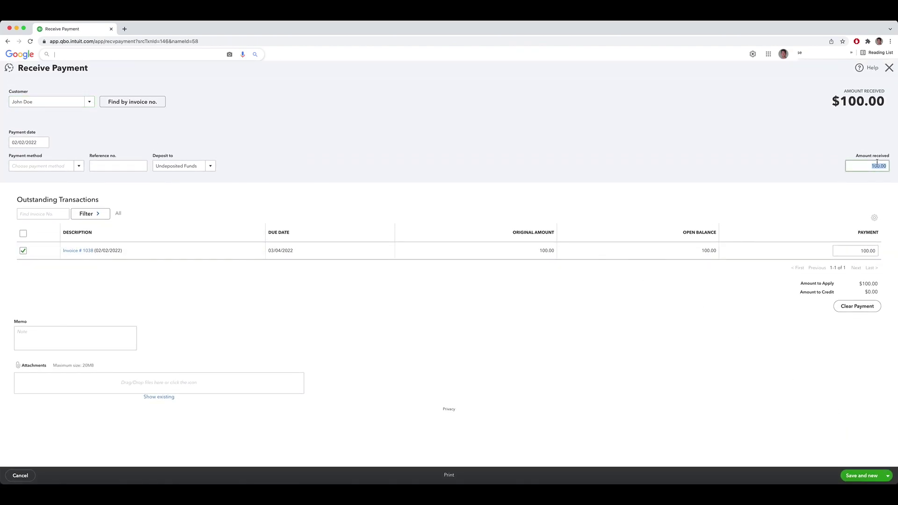
type("50")
key("Tab")
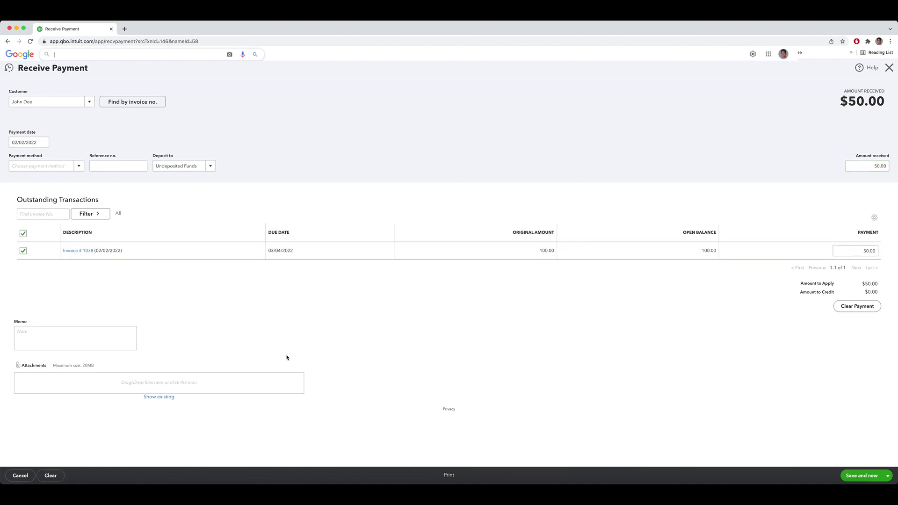
Add memo 'Weed-Wacker received on trade.' and deposit the payment to Trade Bank
left_click(34, 337)
type("Weed-Wacke")
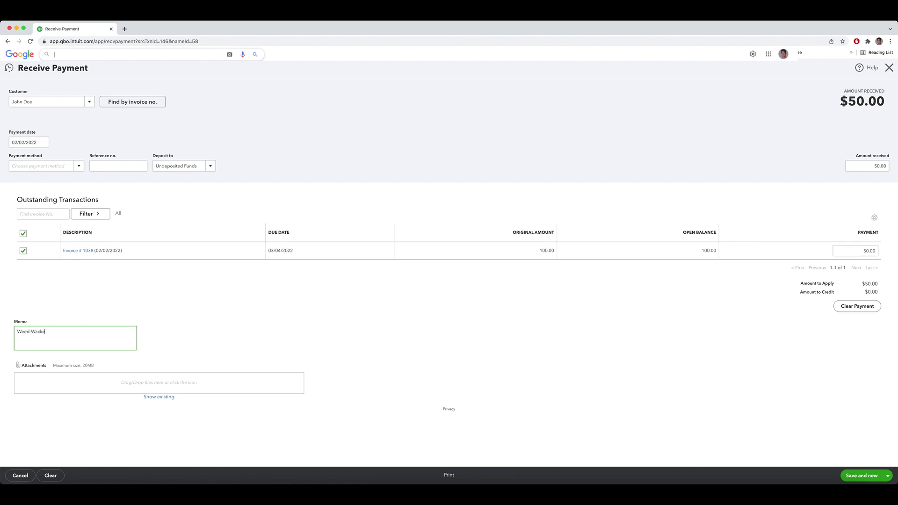
type("r received on trade.")
left_click(185, 188)
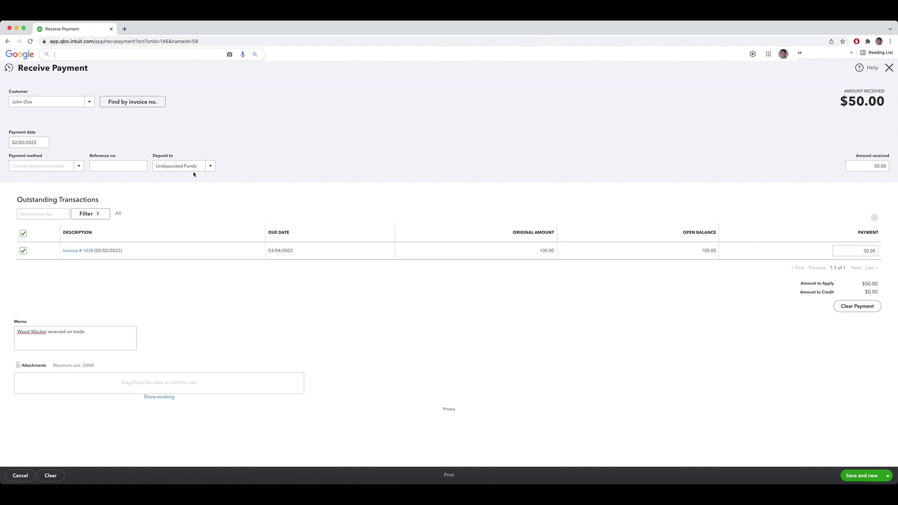
left_click(209, 168)
left_click(173, 223)
left_click(887, 476)
Save and close the $50.00 payment, then open the Expense Transactions list from Business overview
left_click(851, 454)
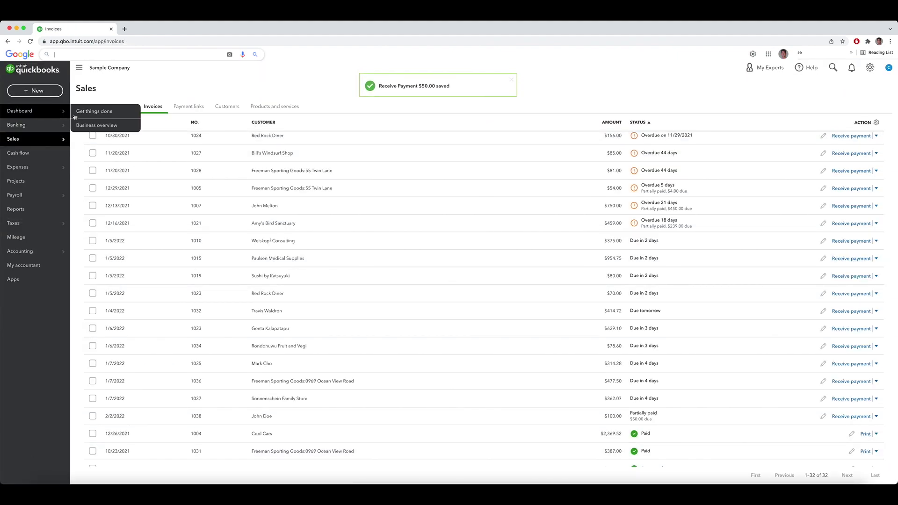
left_click(75, 116)
left_click(94, 125)
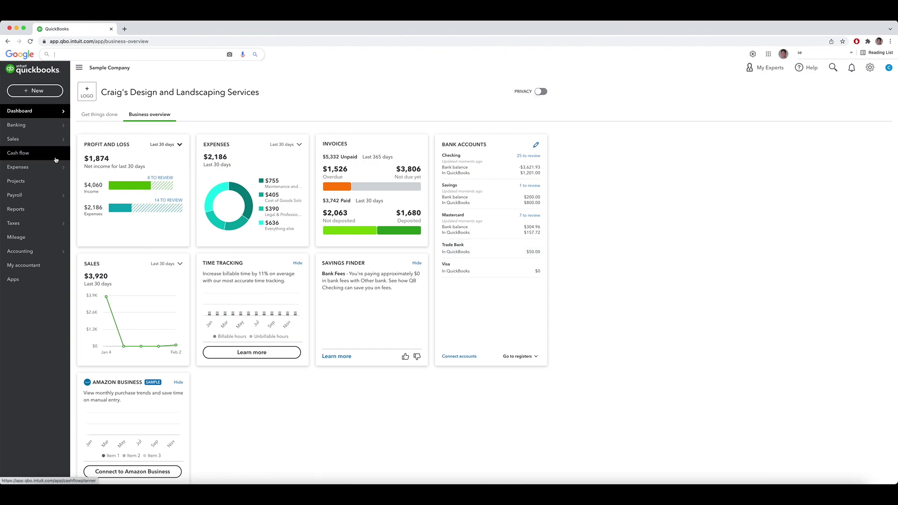
mouse_move(49, 168)
left_click(88, 171)
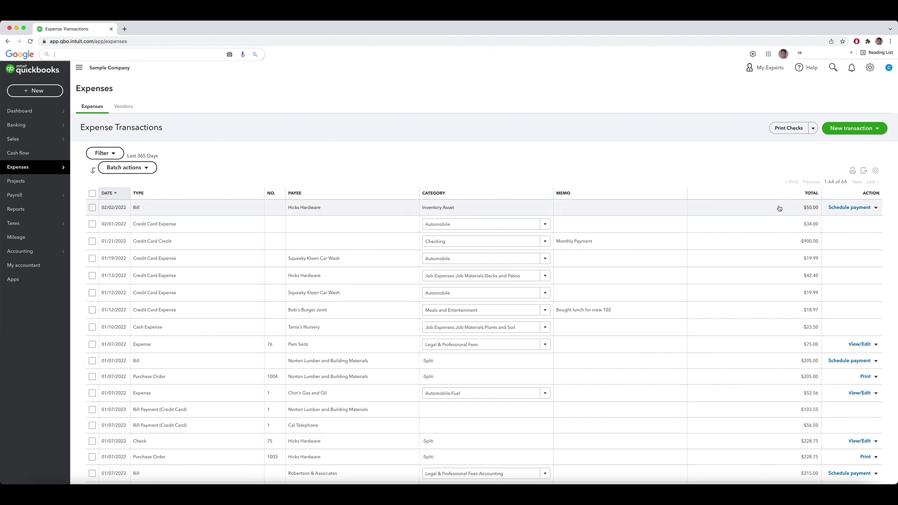
Mark the $50.00 Hicks Hardware bill as paid from the Trade Bank account
left_click(875, 207)
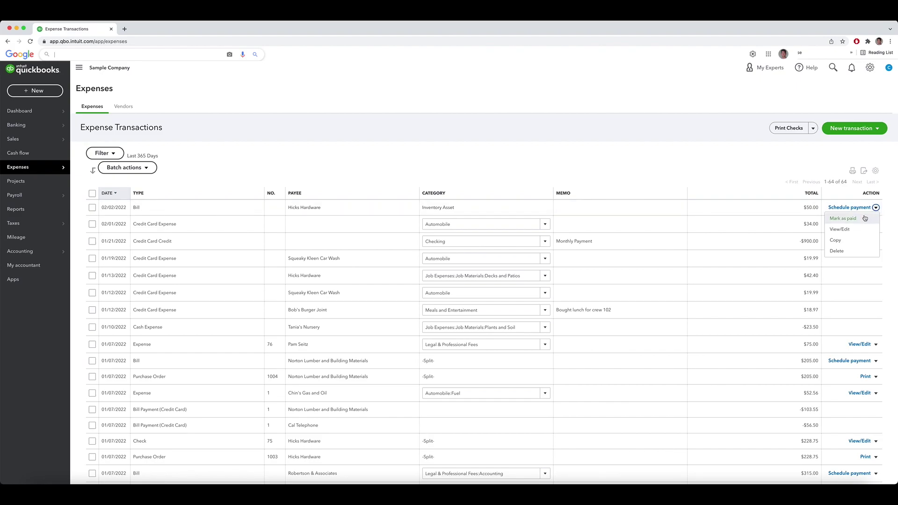
left_click(863, 220)
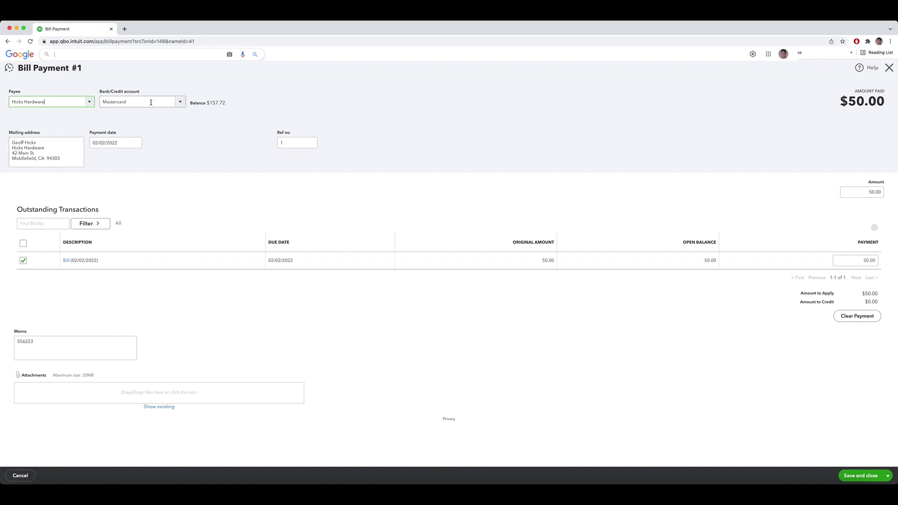
left_click(184, 104)
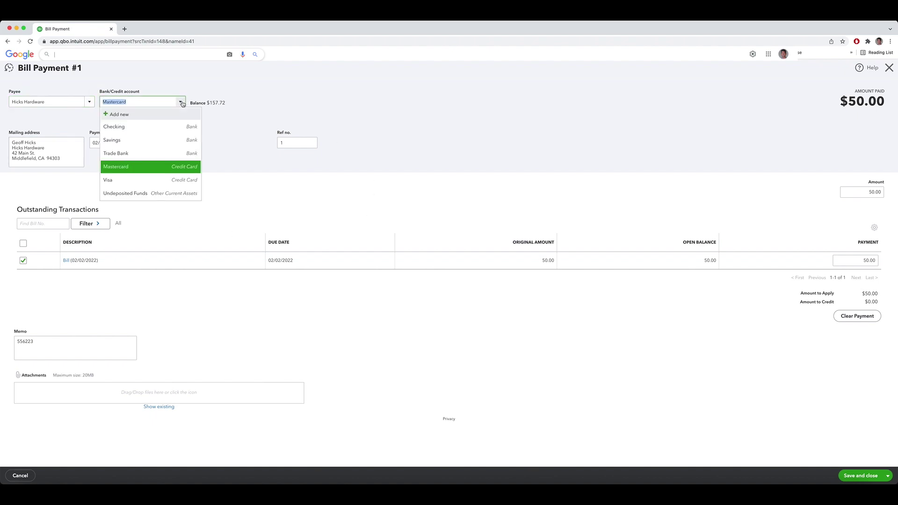
left_click(158, 154)
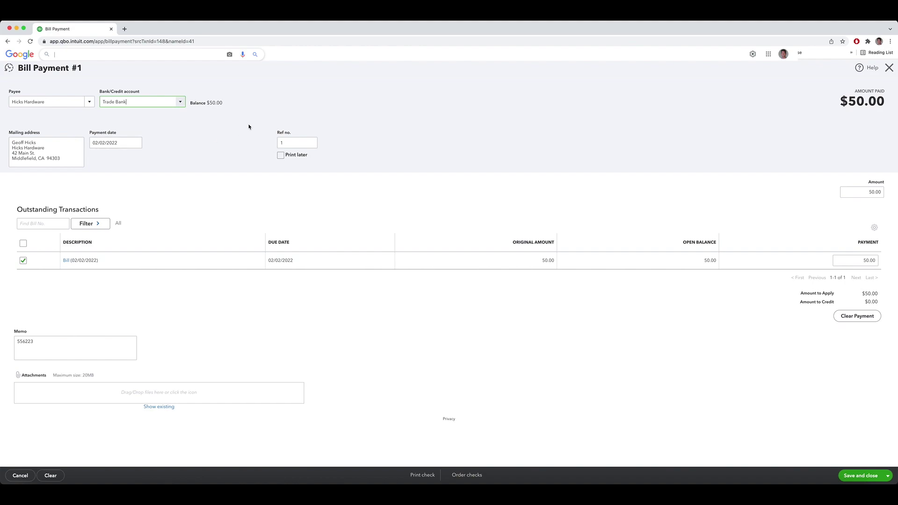
left_click(852, 476)
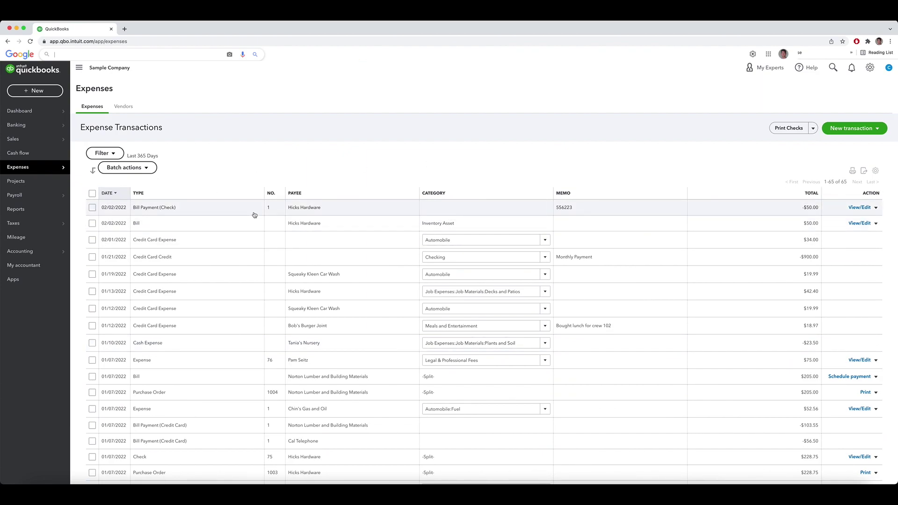
Find invoice 1038 in the Sales invoices list and open it in full for editing
mouse_move(37, 139)
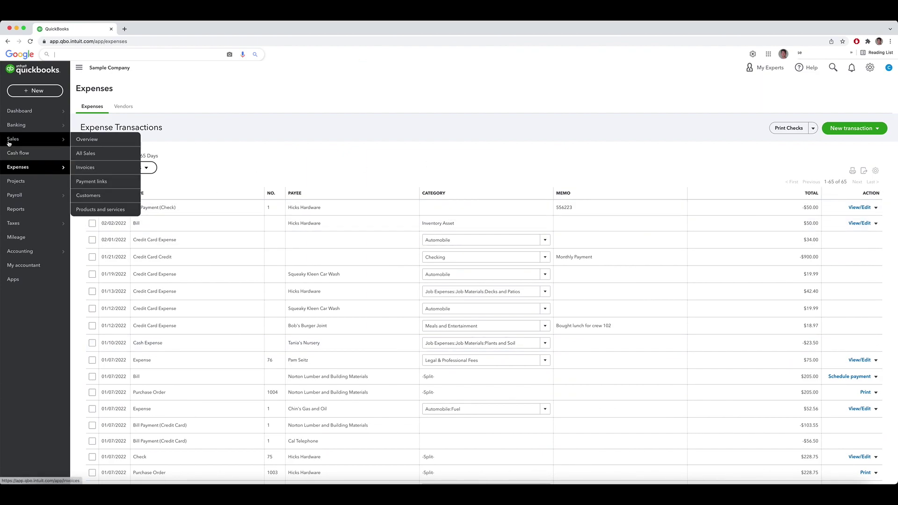
left_click(78, 168)
scroll(391, 236, "down", 8)
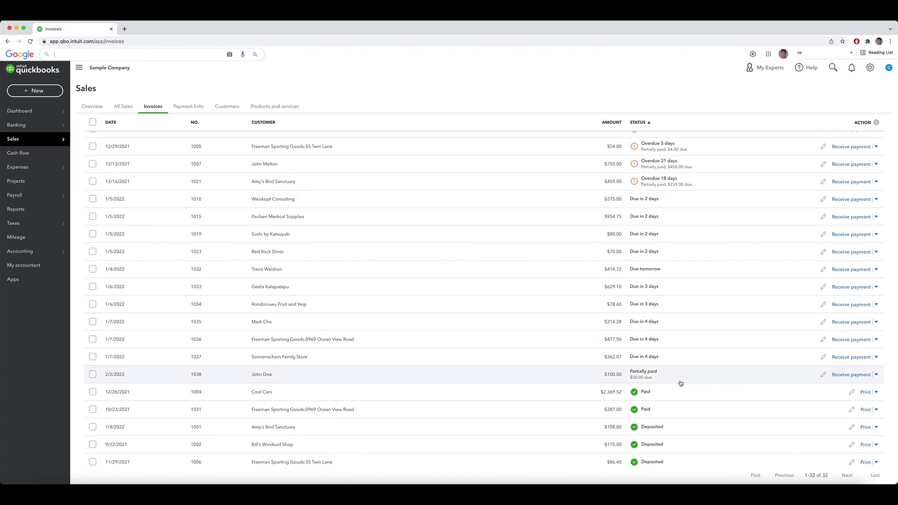
left_click(679, 381)
left_click(868, 471)
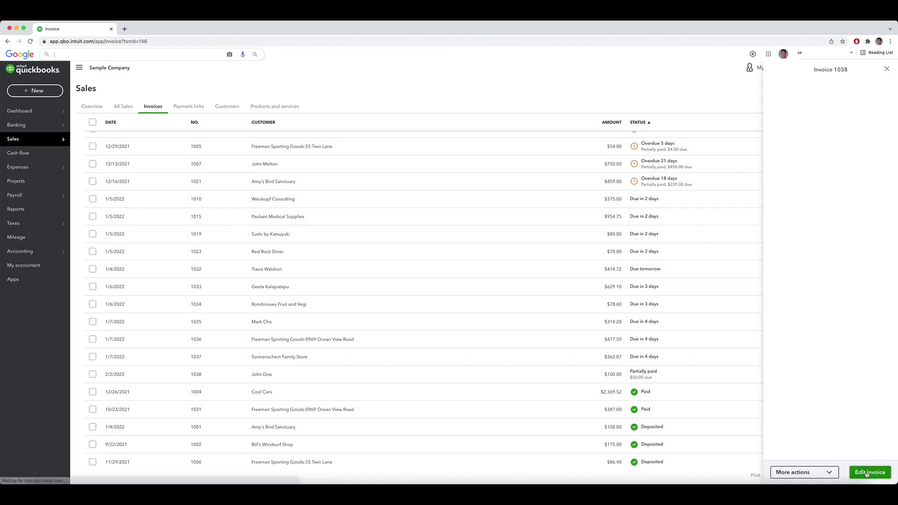